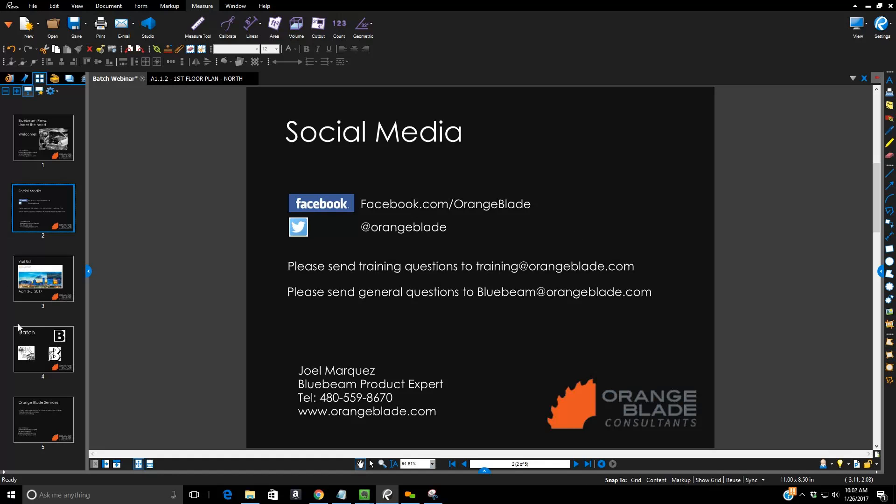
Show the Visit Us! slide followed by the Batch slide of the webinar presentation
click(42, 283)
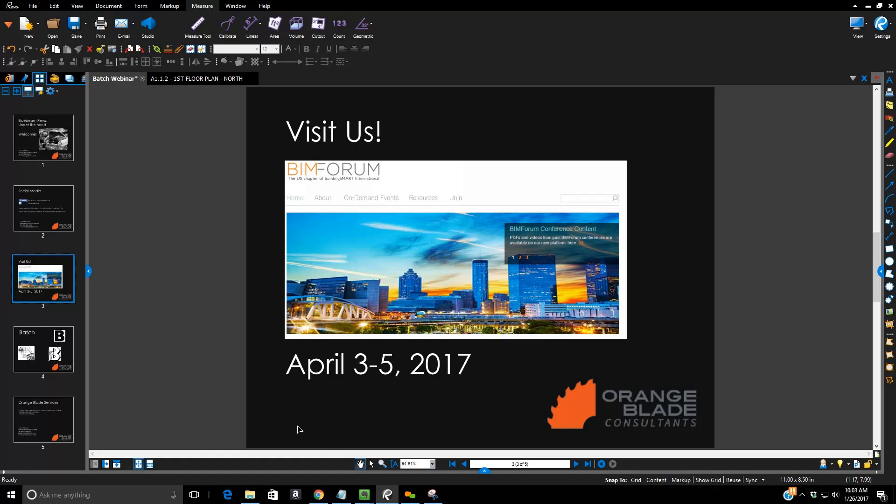
click(39, 348)
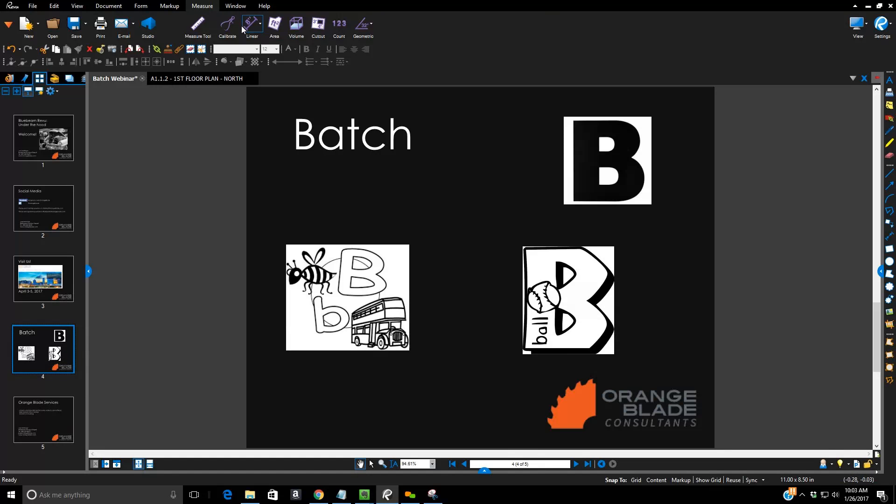
Check the installed Revu edition and version in the program information, and close it
click(263, 6)
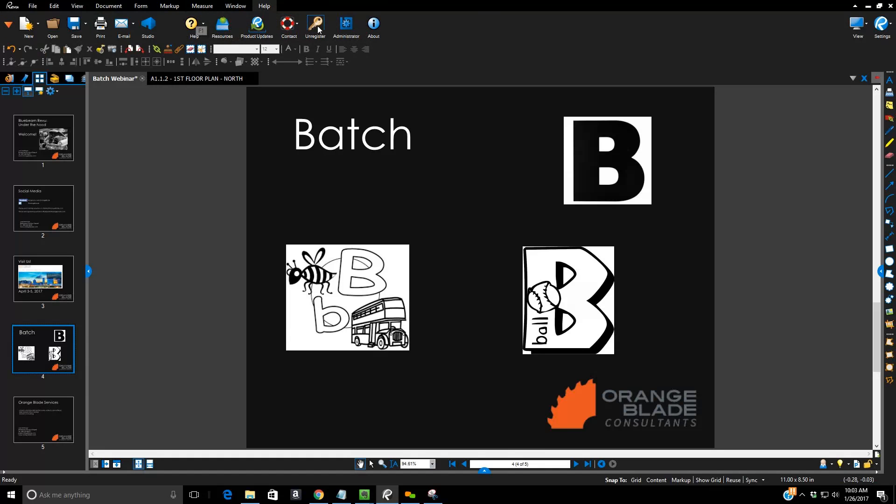
click(376, 27)
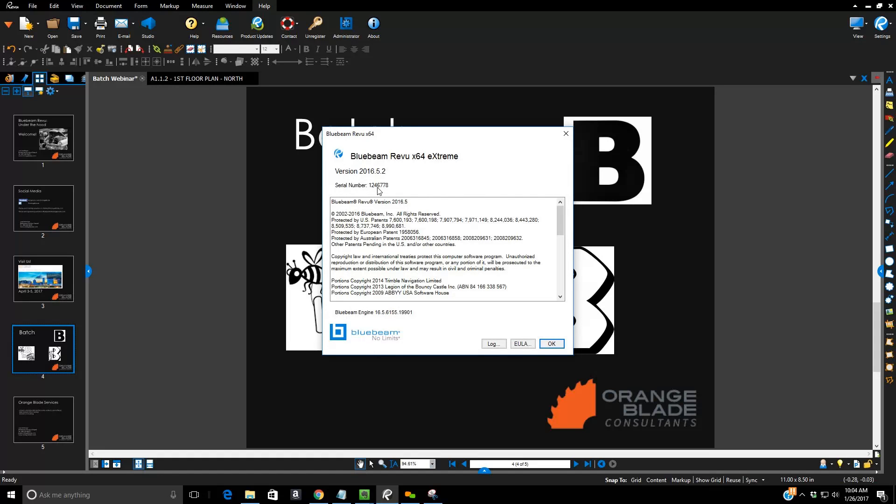
click(551, 343)
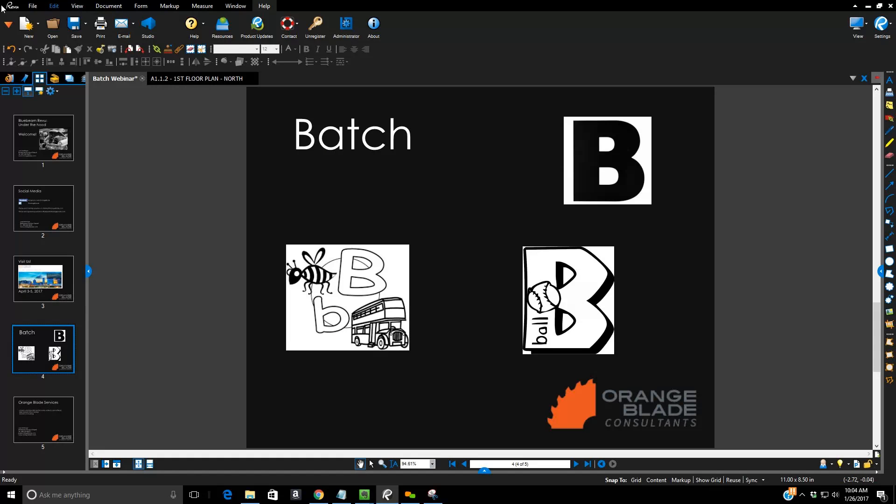
Look over the available batch processing commands without running any of them
mouse_move(29, 6)
click(242, 26)
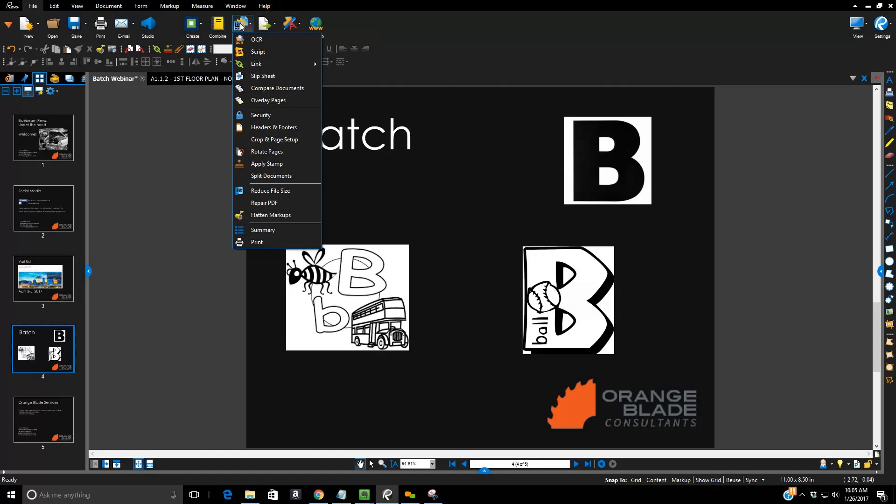
click(208, 163)
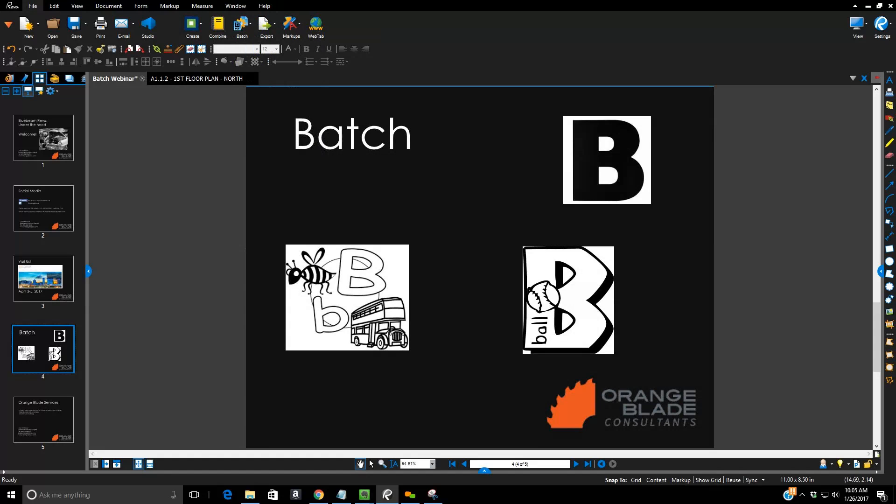
key(alt+Tab)
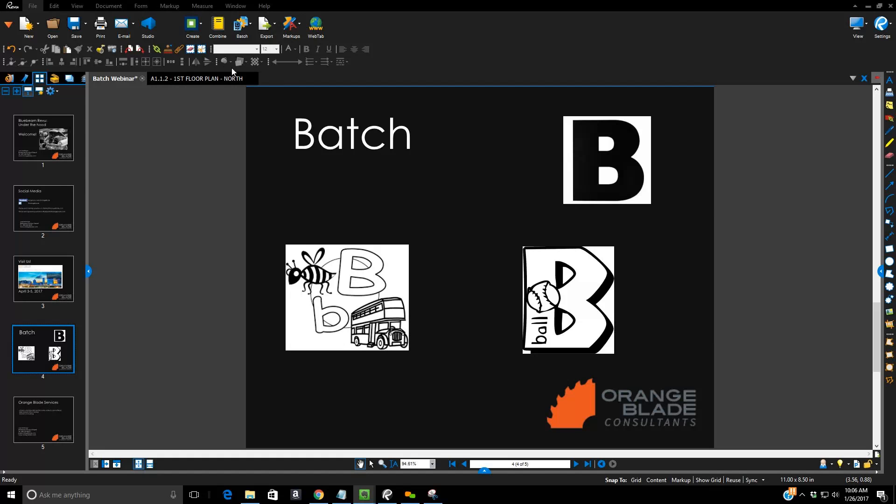
With the original north floor plan in view, open A1.1.2 - 1ST FLOOR PLAN - NORTH_REV 1.pdf from the Document Comparison folder's Revision 1 subfolder
click(220, 78)
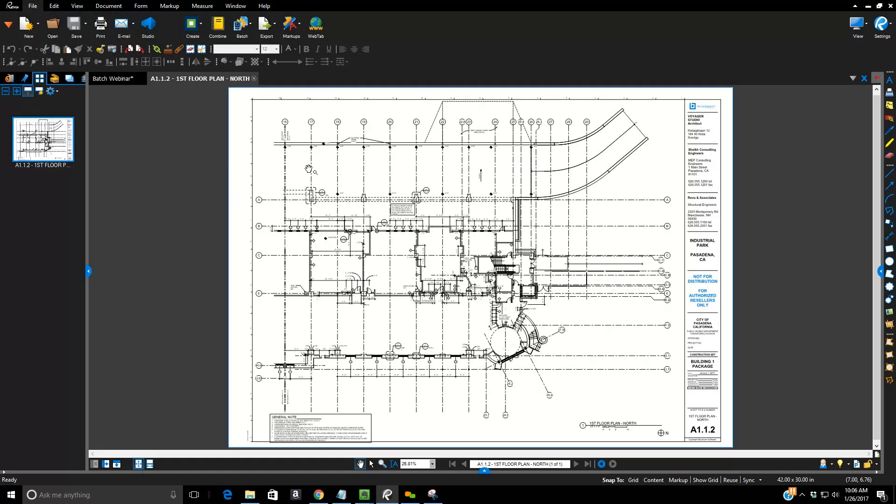
click(51, 23)
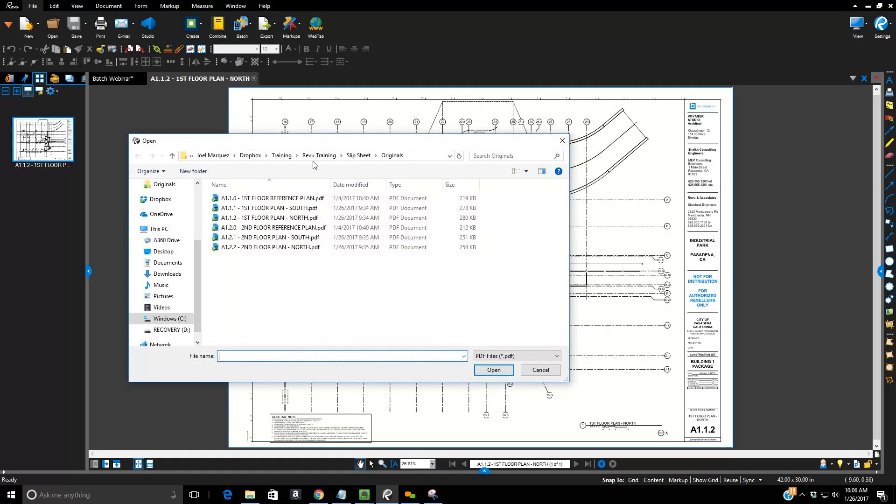
click(319, 156)
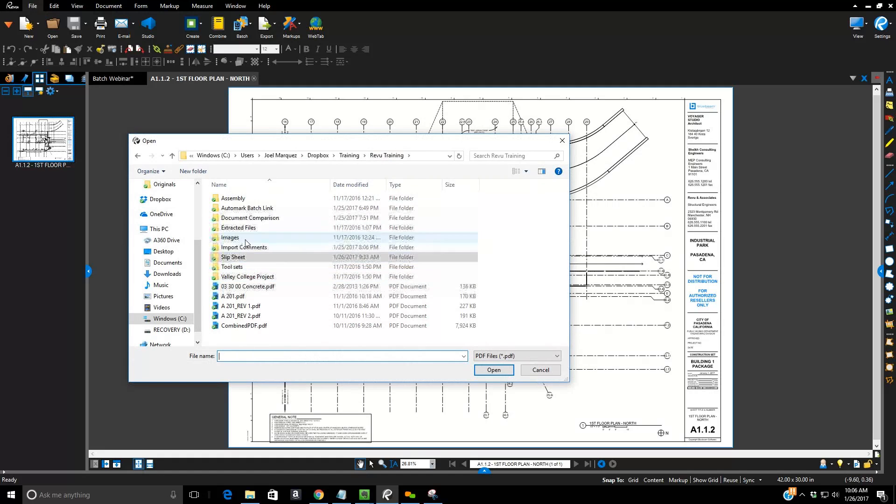
click(252, 219)
double_click(243, 217)
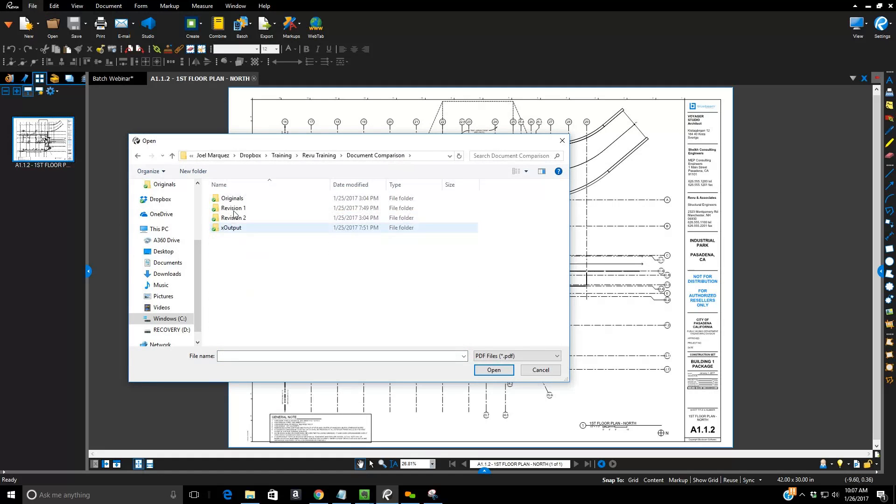
double_click(236, 208)
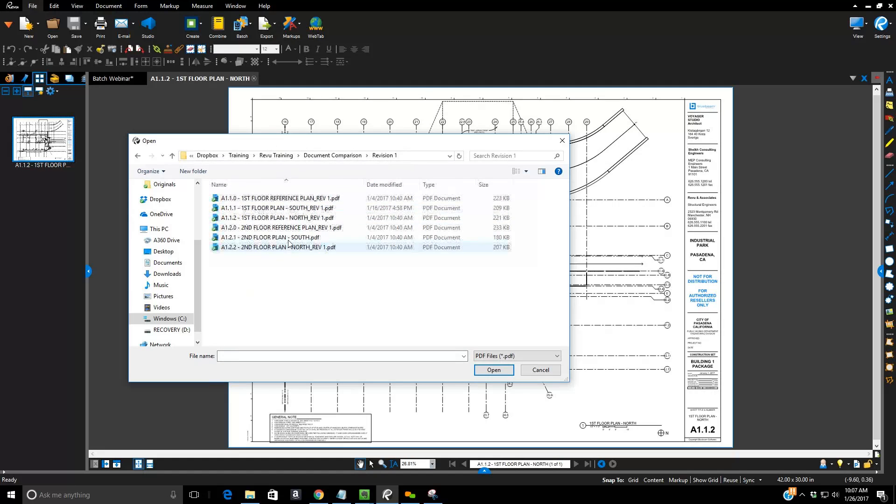
click(282, 218)
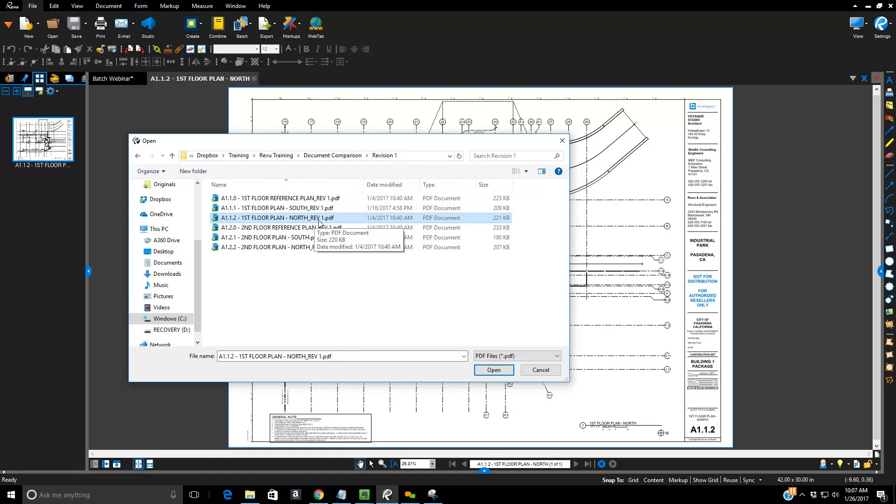
click(487, 371)
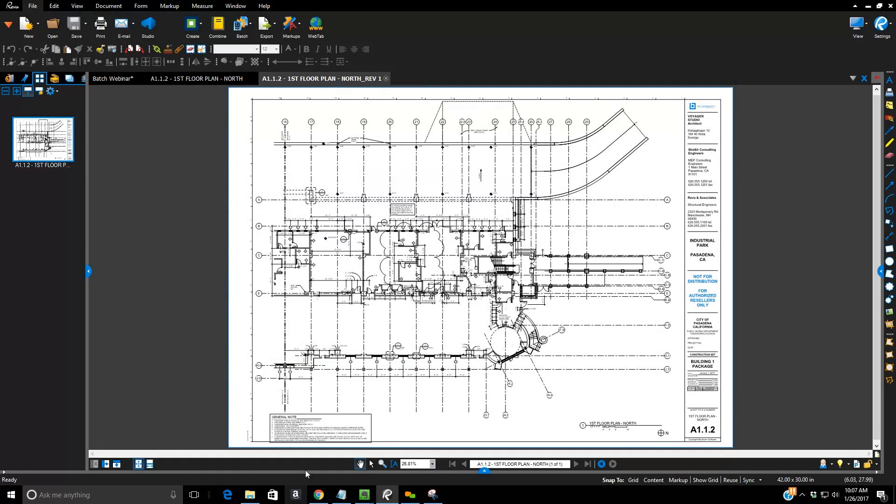
Split the view vertically to show the original A1.1.2 north floor plan beside its REV 1 version
click(106, 464)
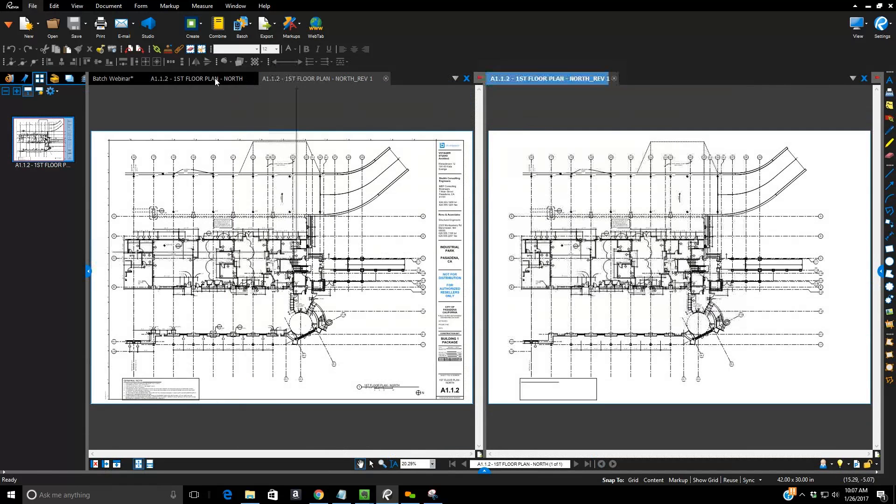
click(215, 78)
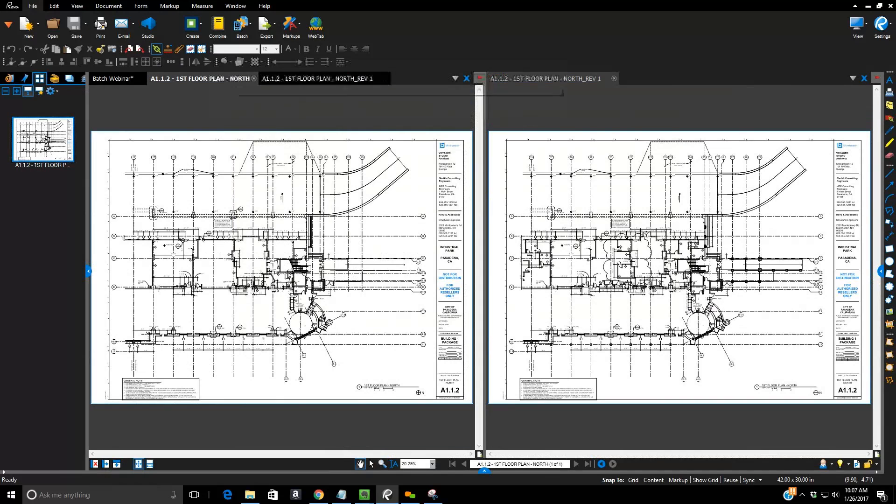
Set up a page overlay with only the original and REV 1 north floor plans as layers, leaving out Batch Webinar.pdf
mouse_move(108, 7)
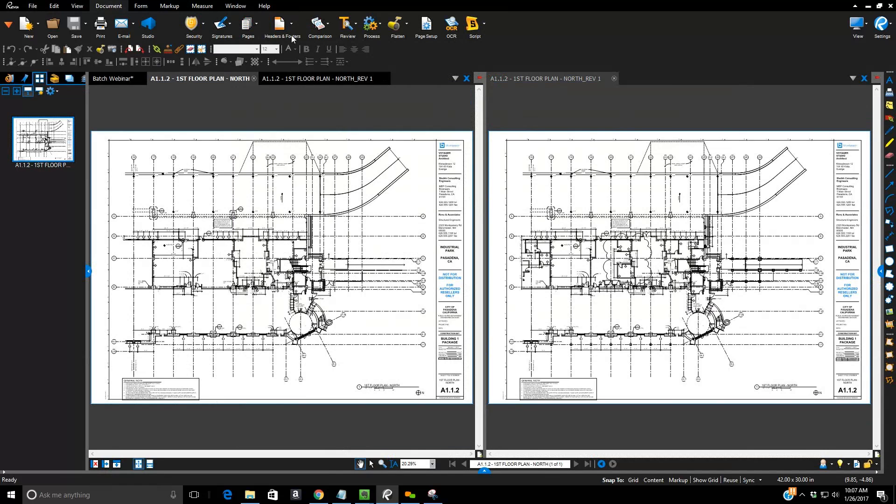
click(327, 28)
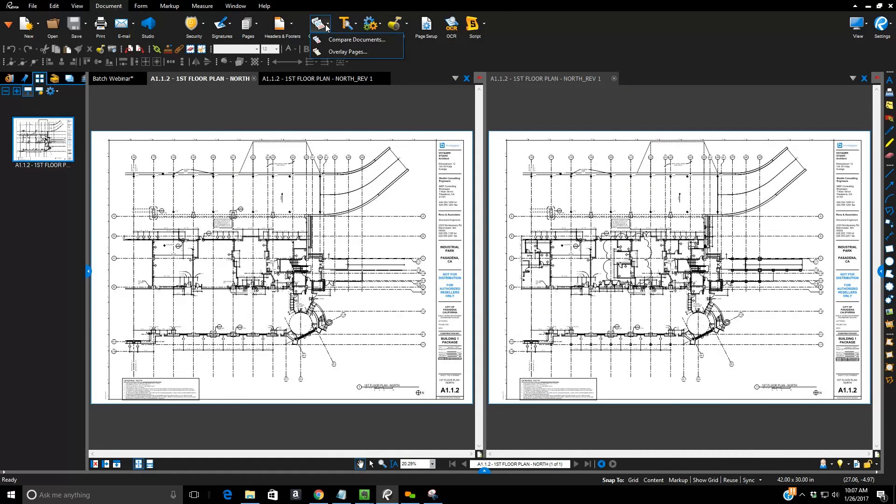
click(333, 53)
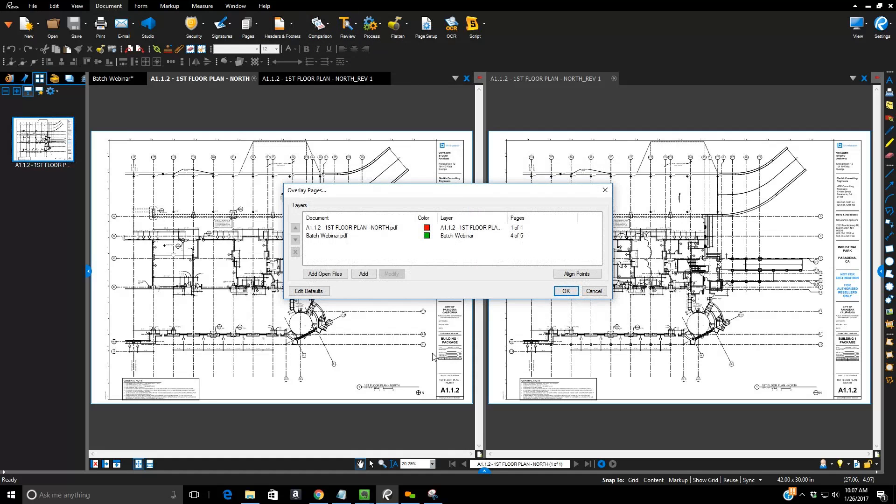
click(349, 237)
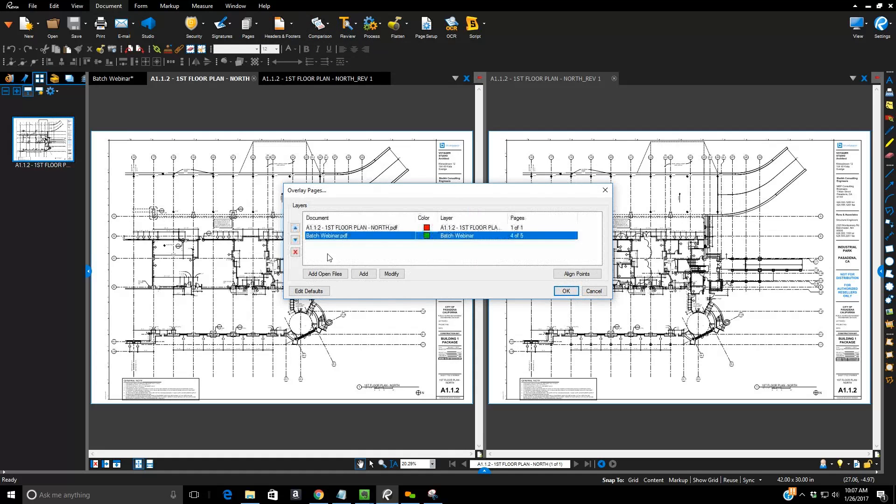
click(295, 252)
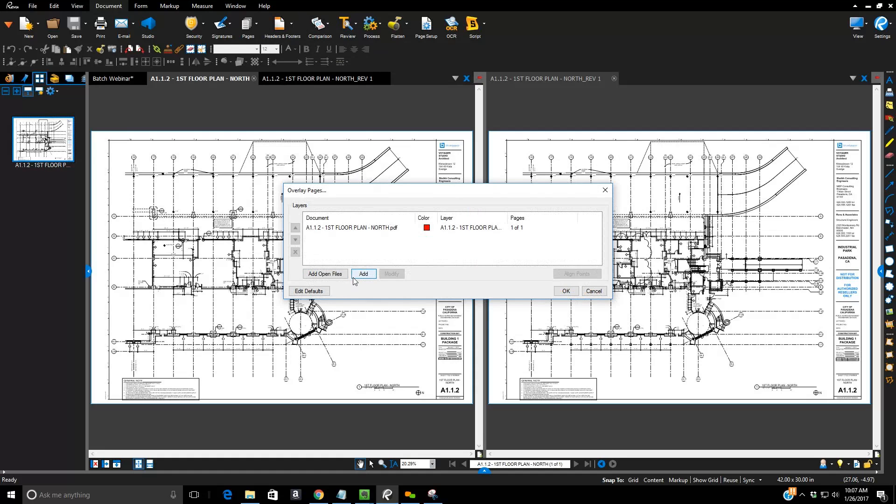
click(326, 275)
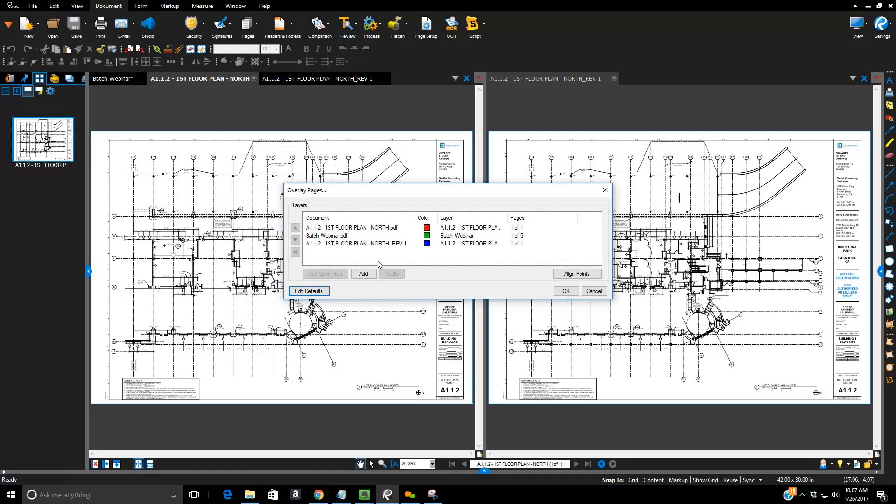
click(340, 237)
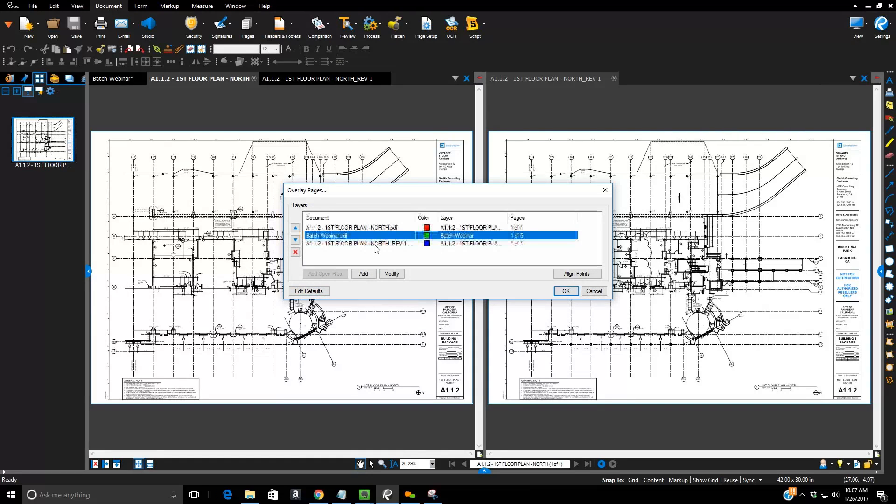
click(295, 252)
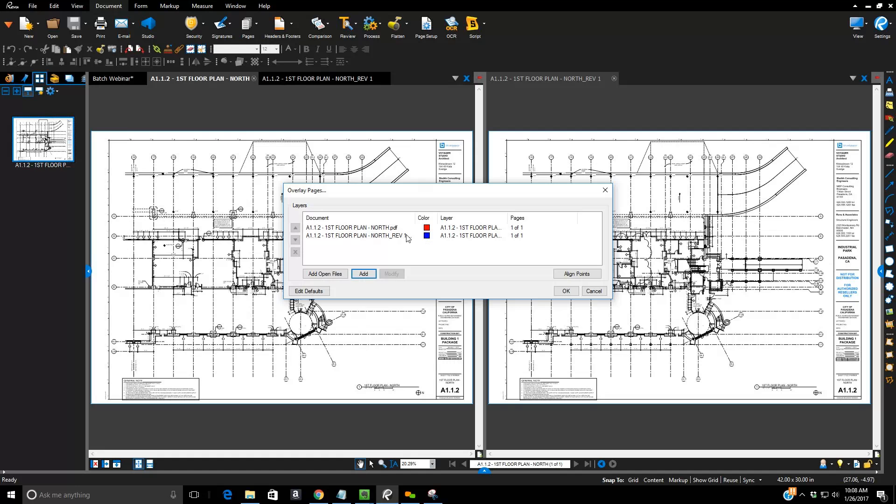
Change the REV 1 layer's color to green and generate the overlay of both floor plans
click(407, 237)
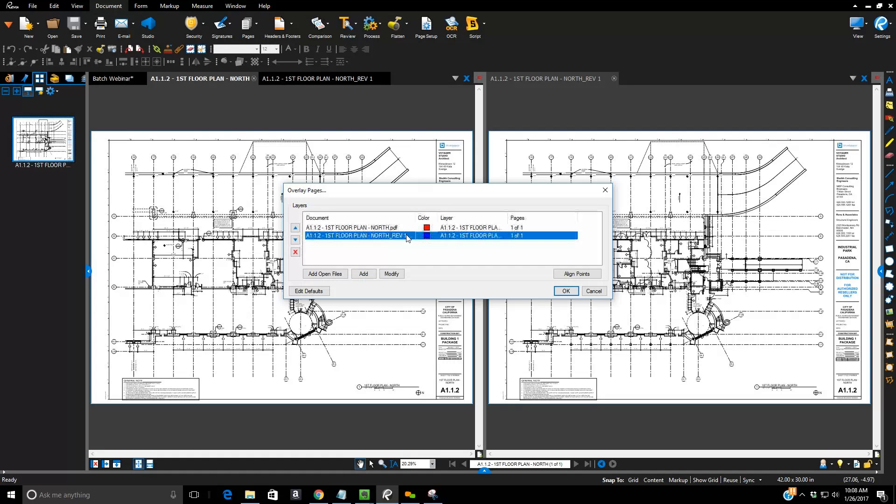
click(392, 274)
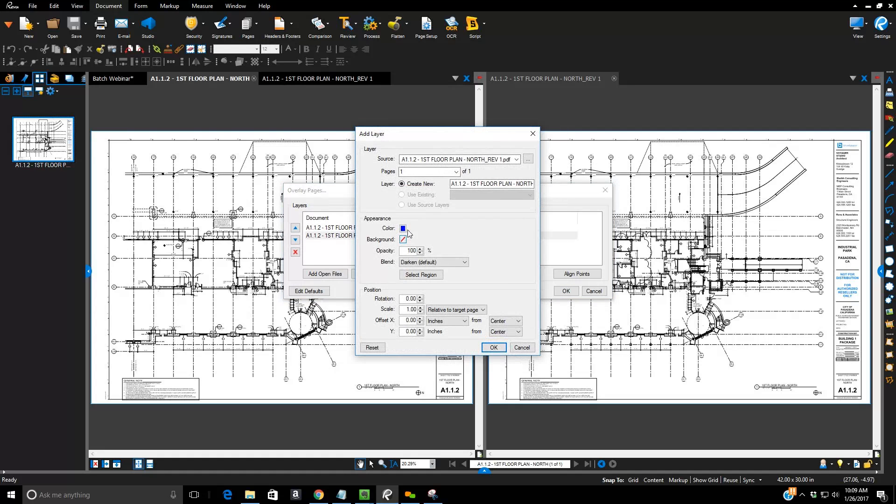
click(403, 229)
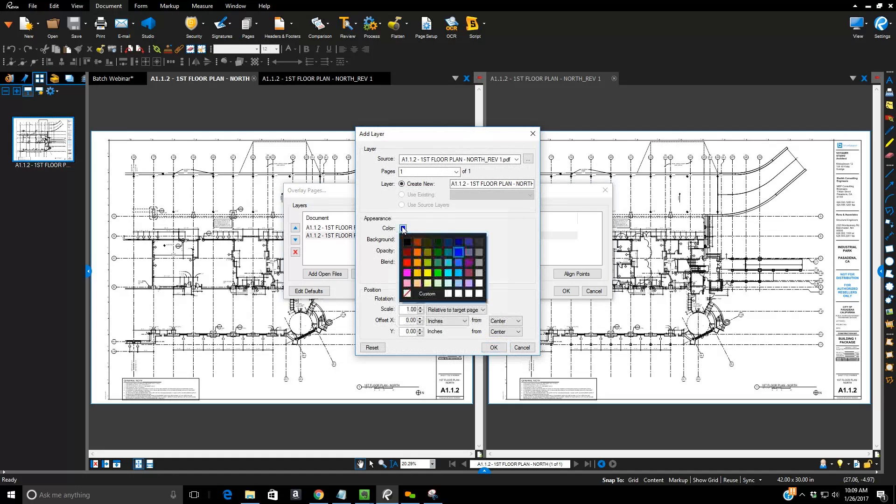
click(438, 273)
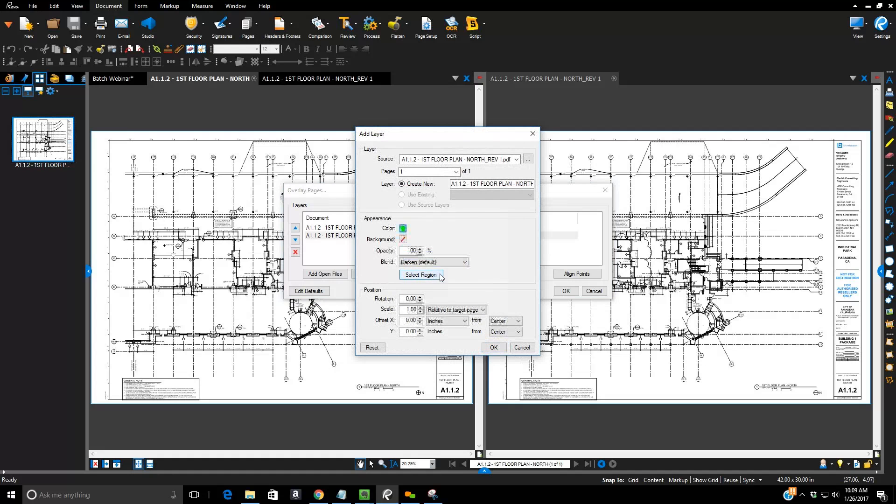
click(491, 348)
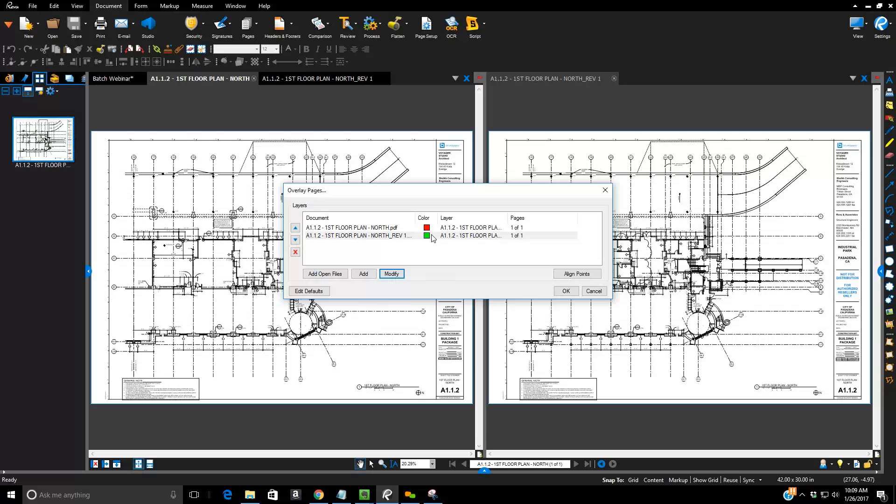
click(566, 291)
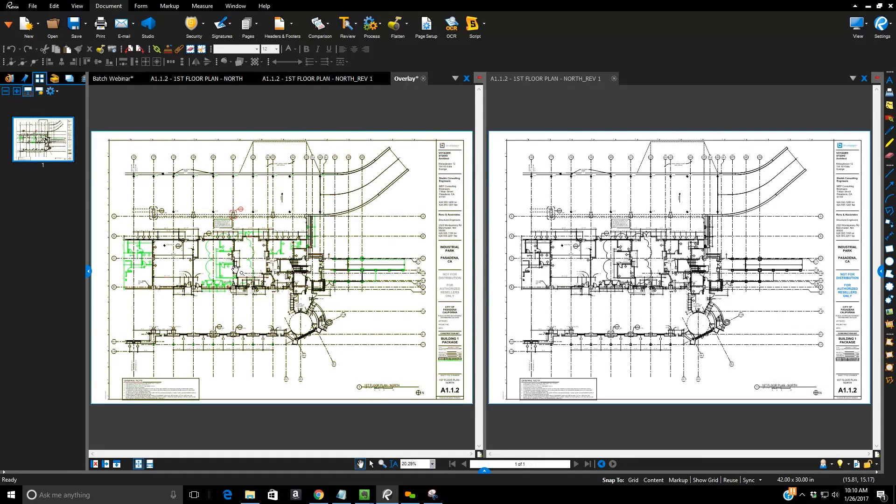
Examine the colored differences in the overlay up close, around the detail callout above the concrete slab note and door 111E
scroll(234, 268, up, 3)
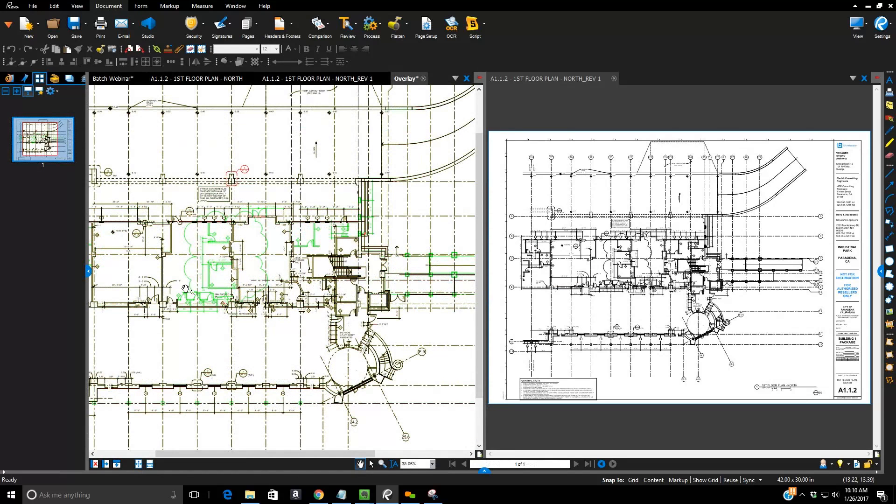
scroll(241, 195, up, 1)
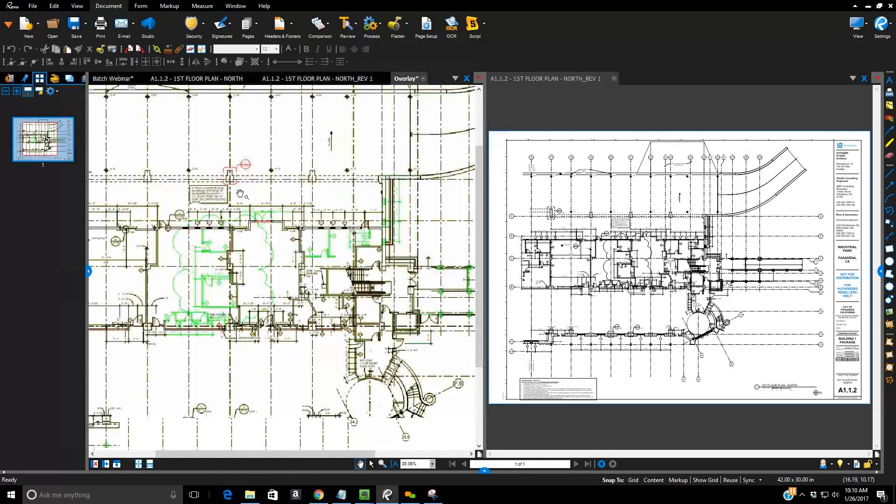
scroll(240, 194, up, 2)
scroll(243, 210, up, 2)
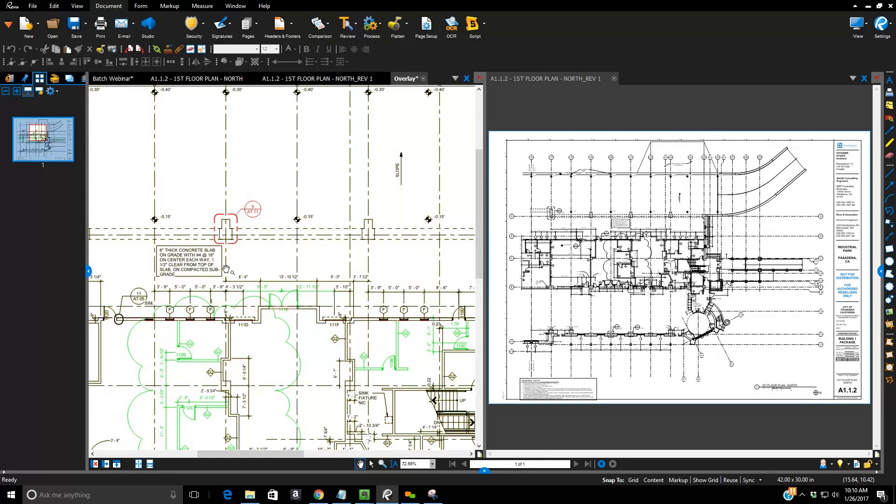
scroll(294, 341, up, 6)
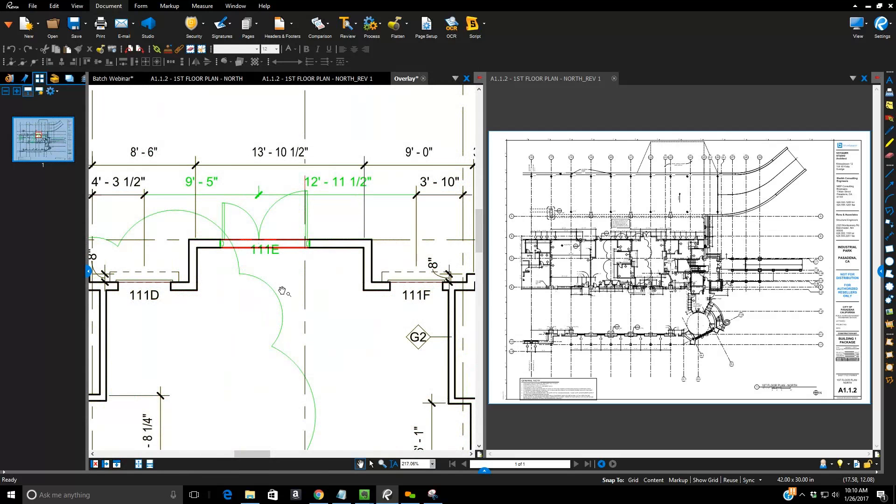
Return to a single unsplit view and close the generated overlay document without saving it
scroll(286, 292, down, 8)
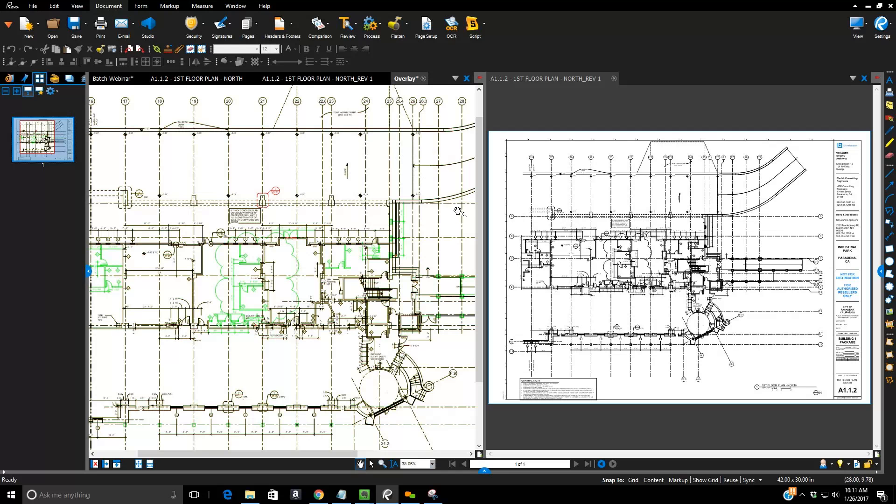
click(95, 464)
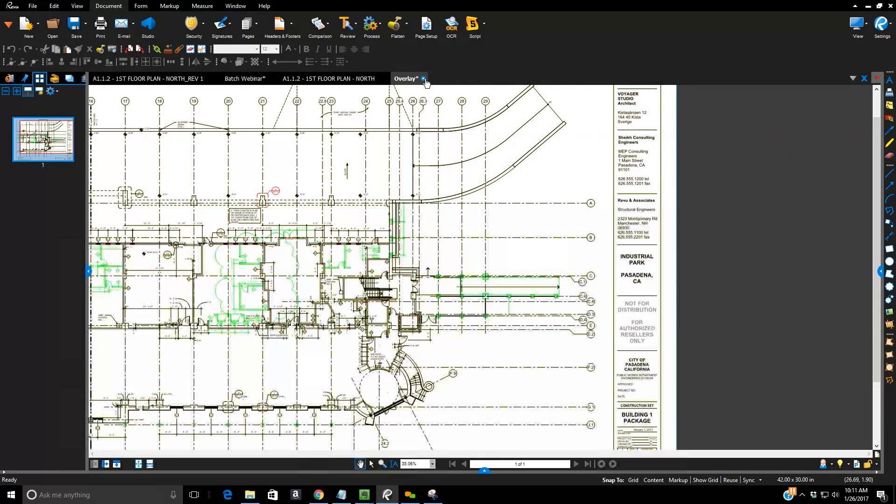
click(423, 79)
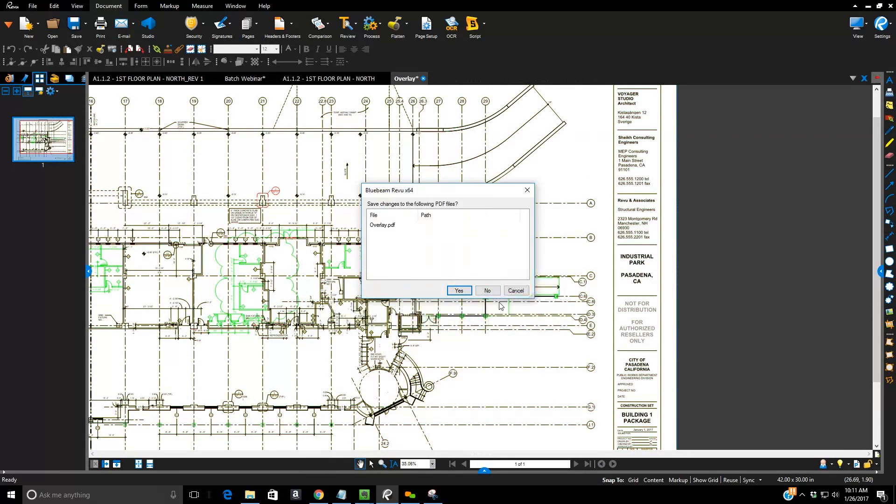
click(488, 289)
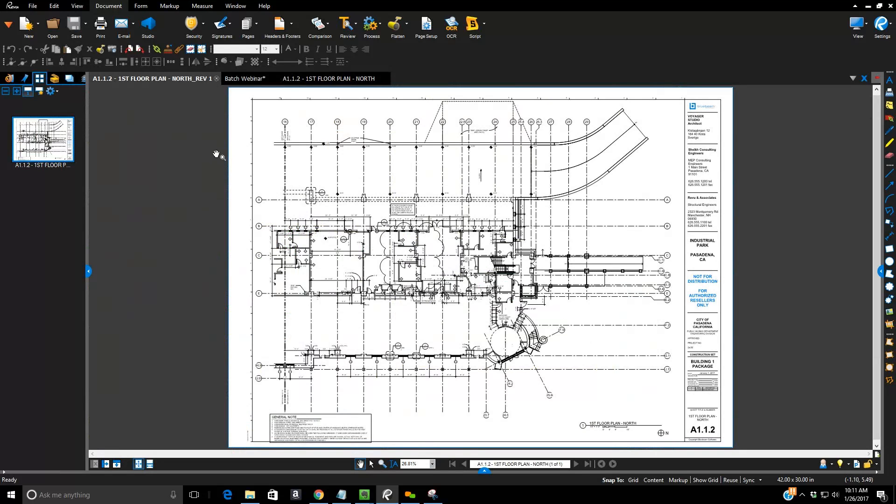
Start a batch page overlay and add all PDFs from the Document Comparison Originals folder as the current pages
click(32, 7)
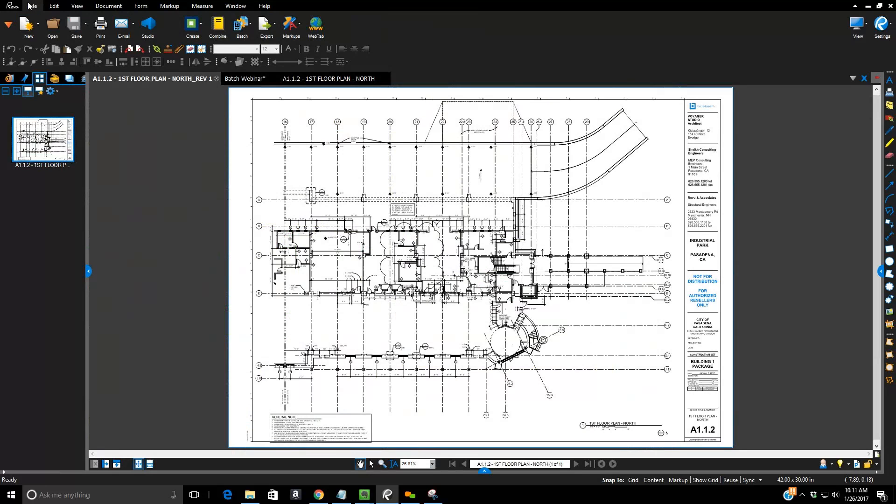
click(246, 27)
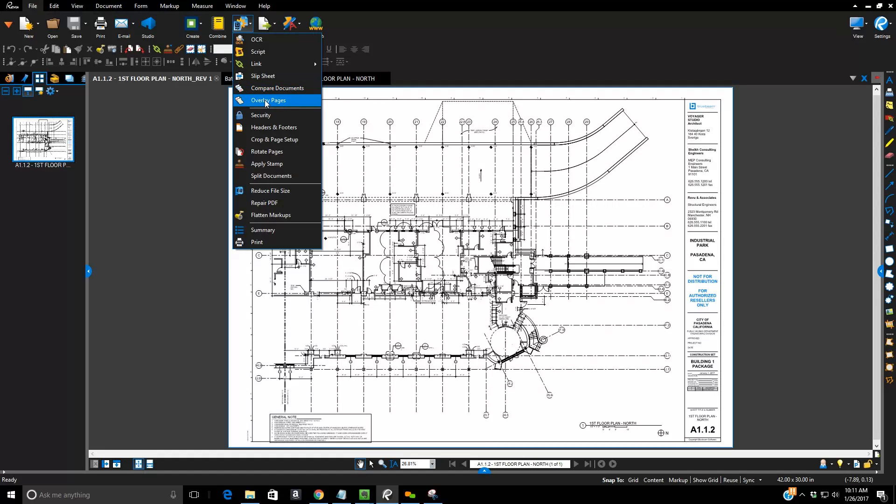
click(267, 102)
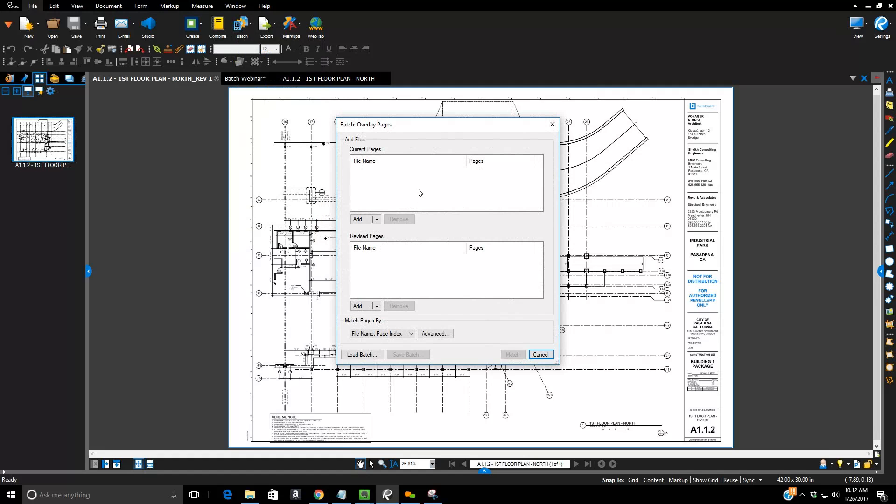
click(358, 220)
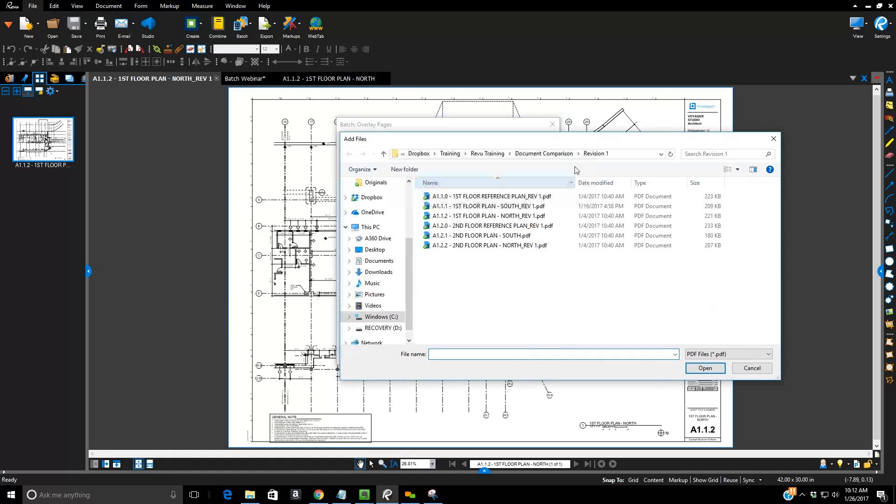
click(534, 155)
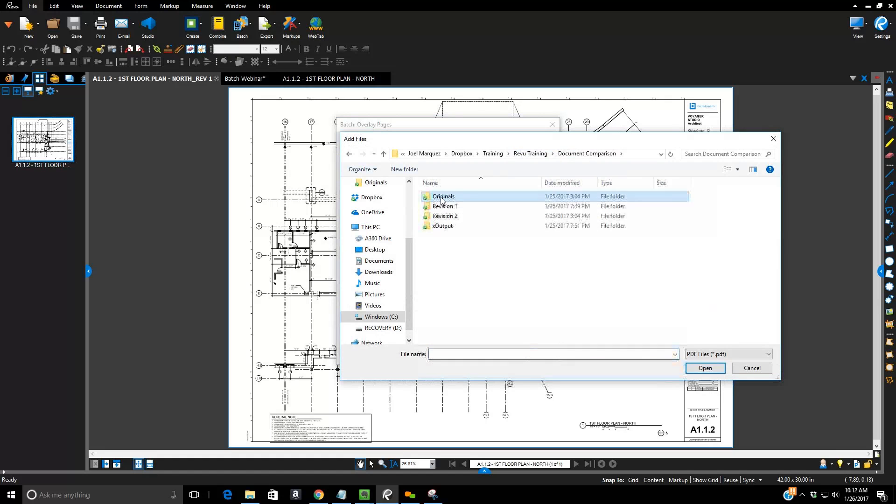
double_click(442, 197)
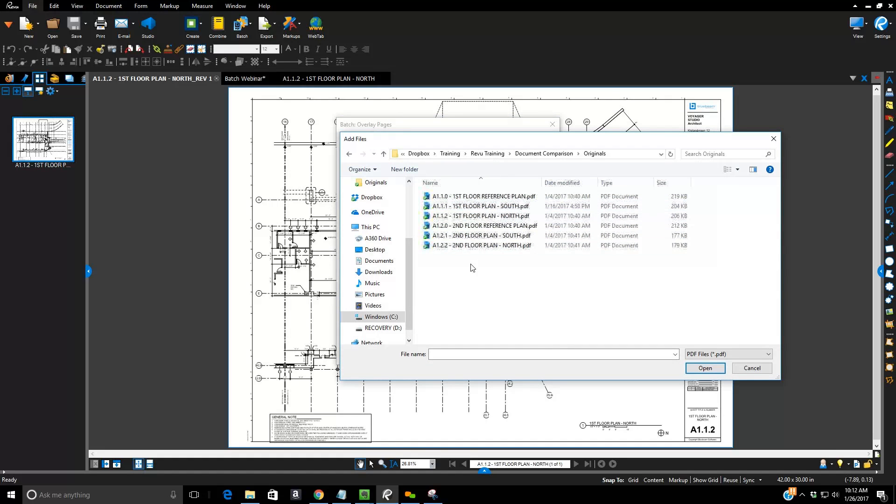
drag(471, 265, 433, 194)
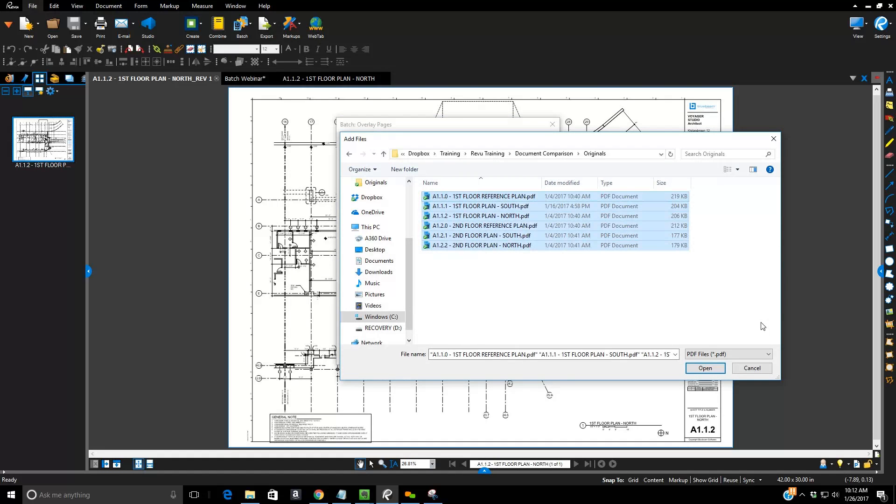
click(705, 368)
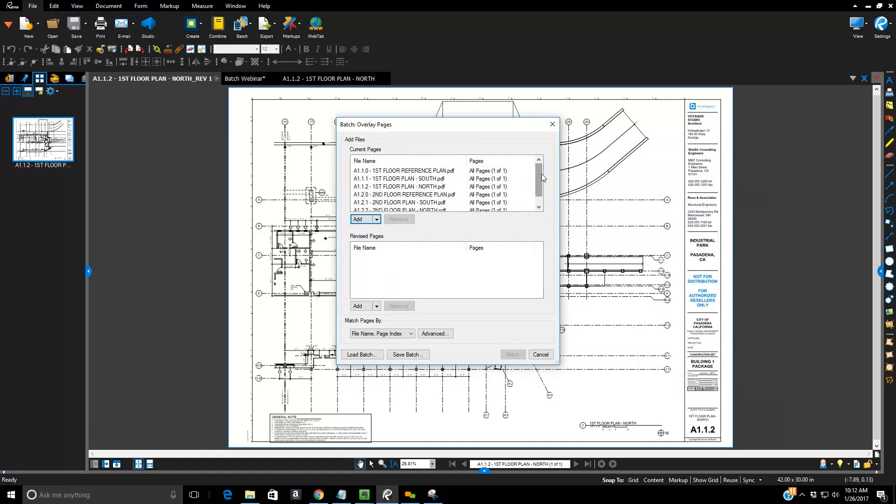
mouse_move(539, 175)
mouse_down()
mouse_move(539, 185)
mouse_move(539, 167)
mouse_up()
Add all PDFs from the Document Comparison Revision 1 folder as the revised pages and check their list
click(361, 310)
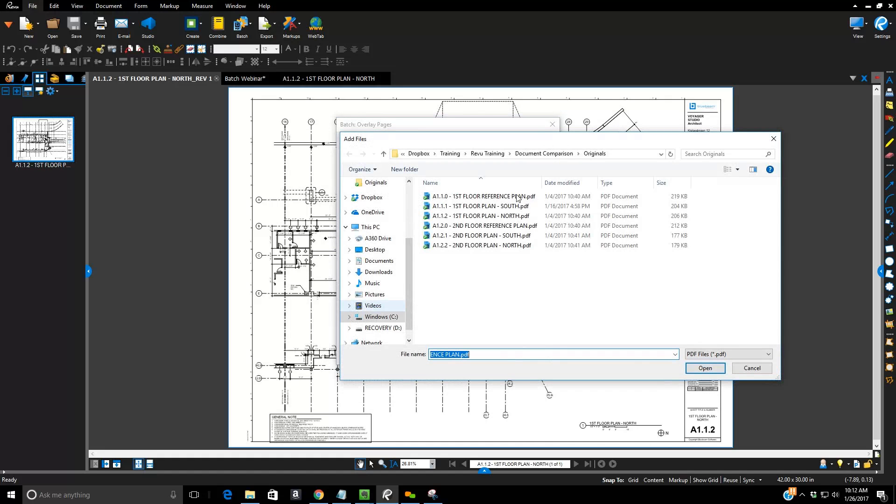
click(544, 154)
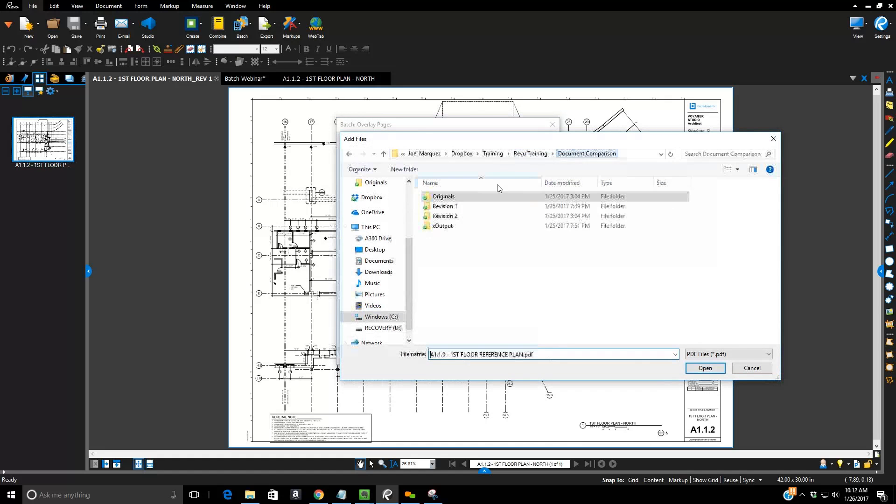
double_click(458, 208)
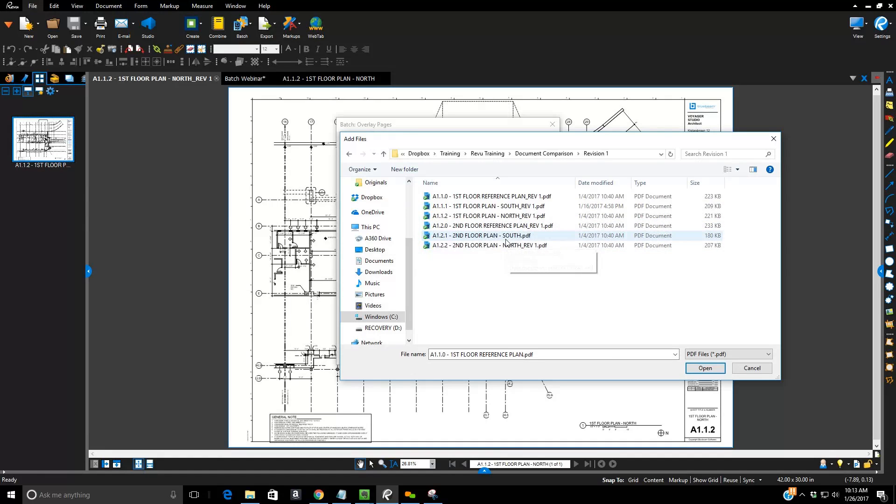
drag(497, 281, 450, 197)
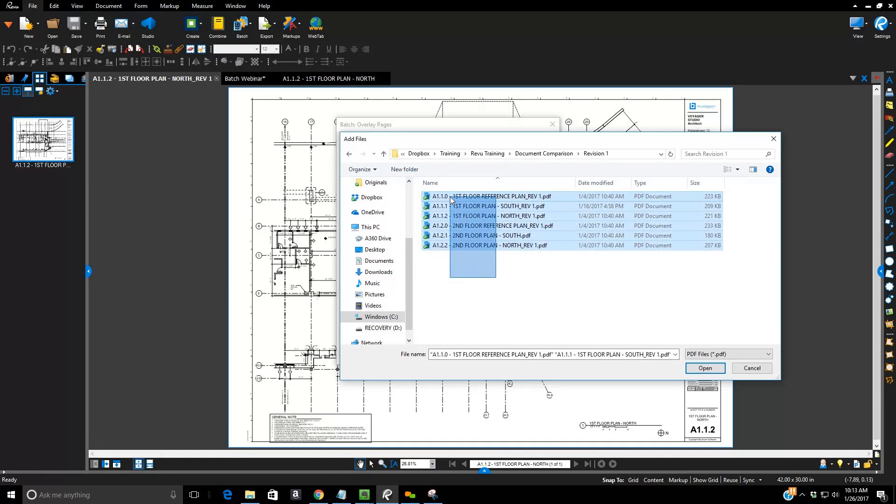
click(716, 370)
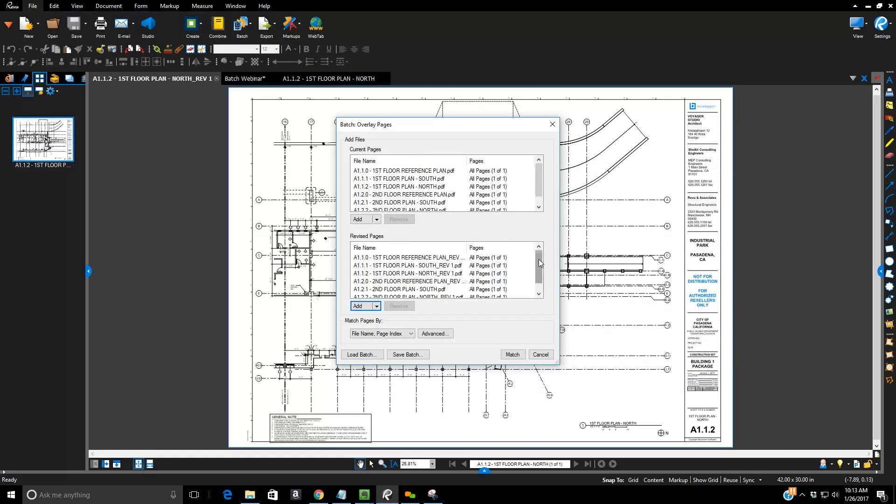
drag(539, 259, 539, 267)
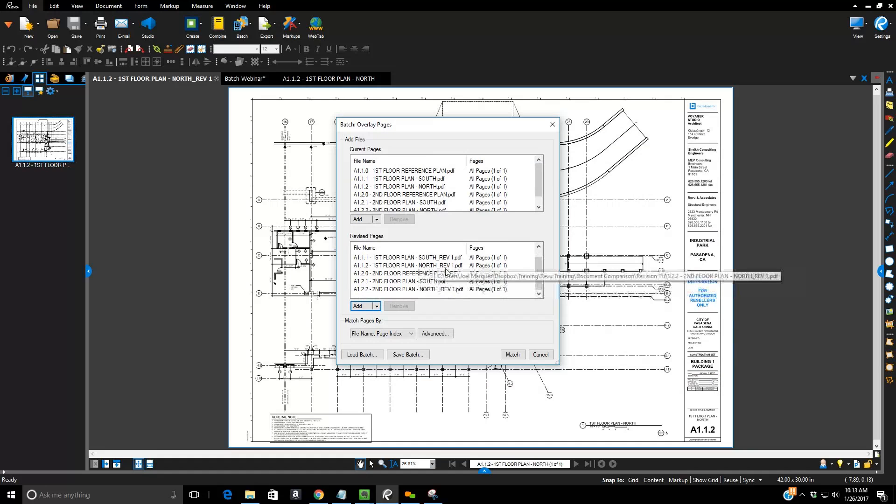
drag(538, 273, 540, 257)
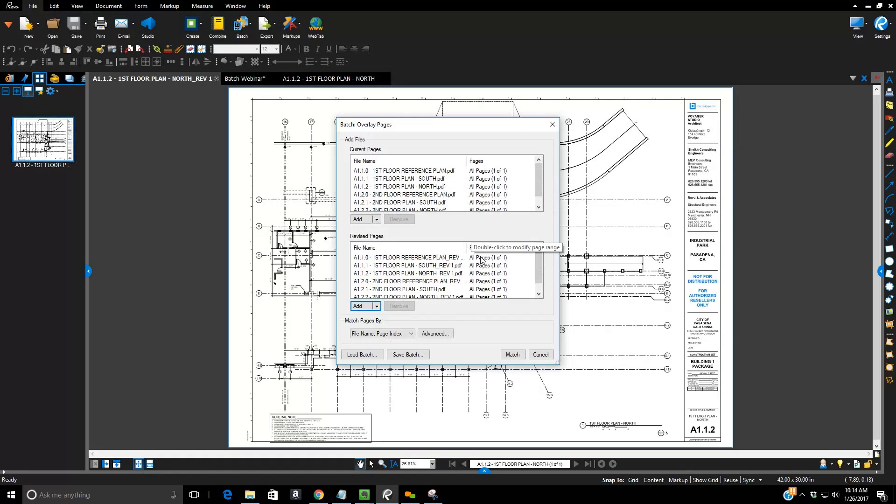
Look over the page-matching methods and the advanced match filter options without changing them
click(411, 334)
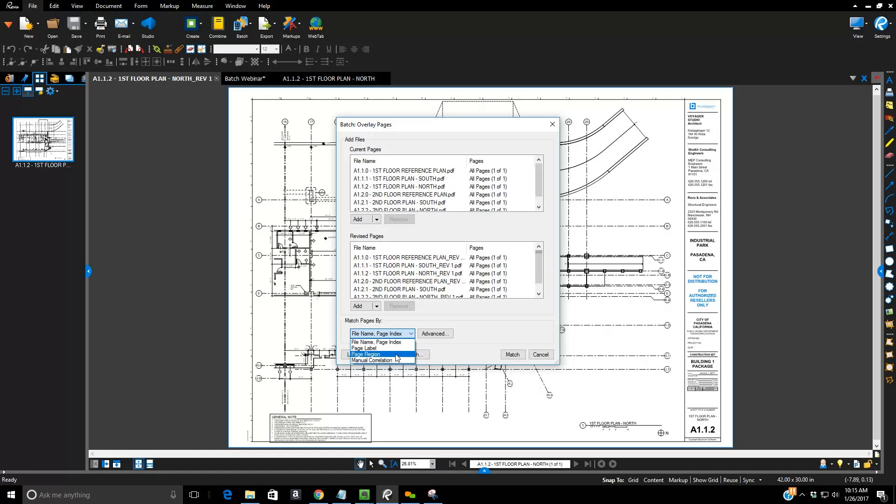
click(453, 348)
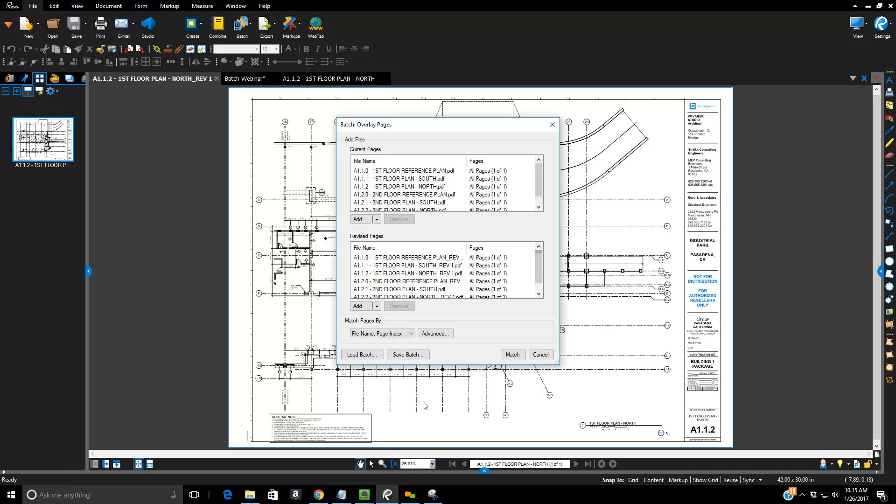
click(431, 336)
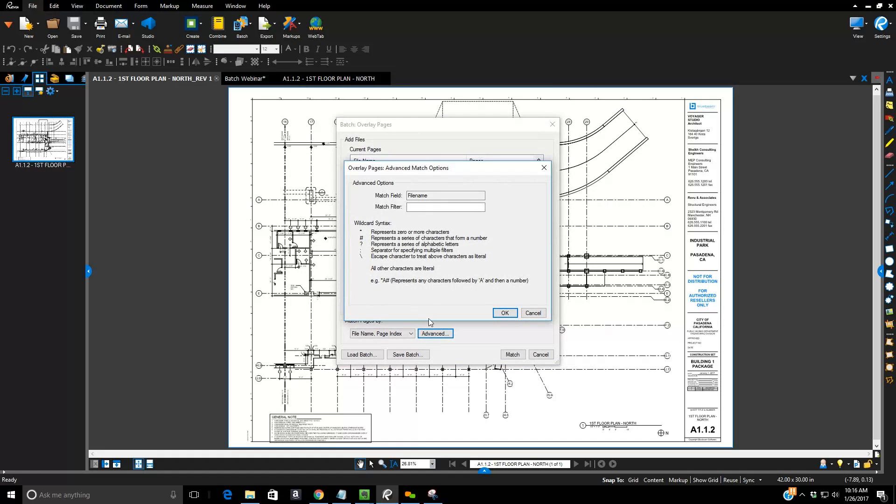
click(409, 208)
click(419, 209)
click(536, 315)
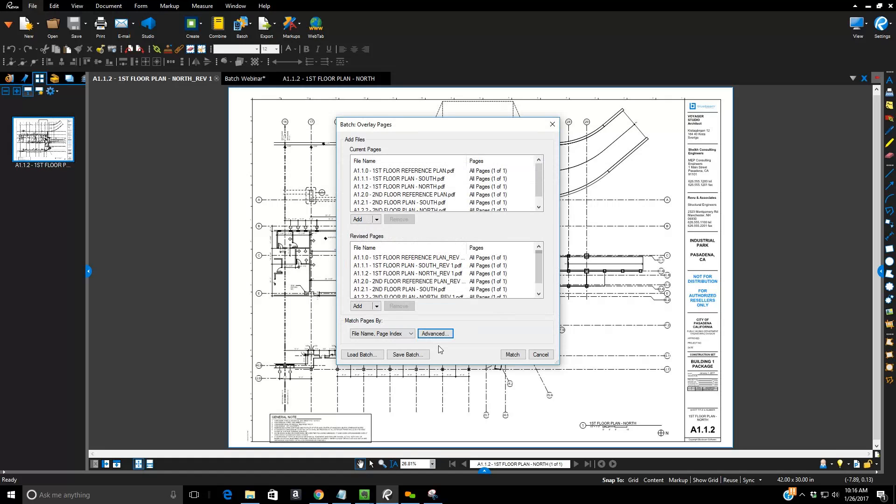
Match the current and revised pages, and widen the results dialog and its page columns to show the full file names
click(512, 355)
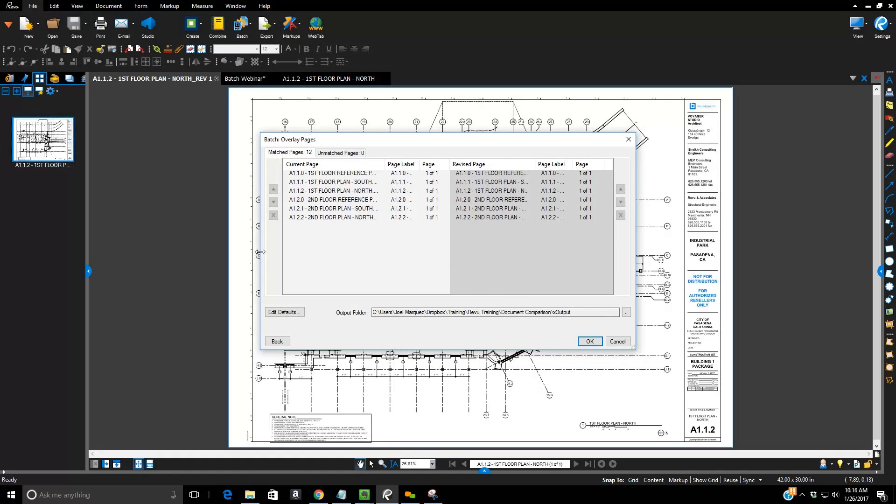
drag(260, 252, 153, 250)
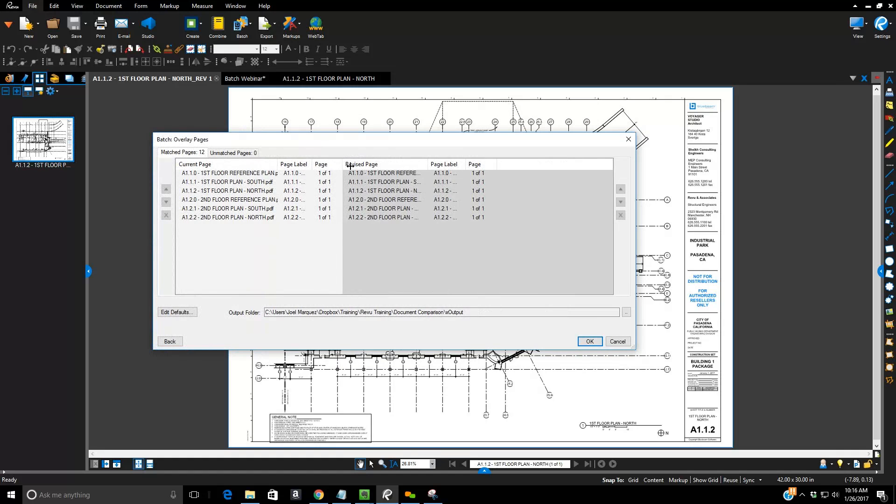
drag(350, 166, 368, 166)
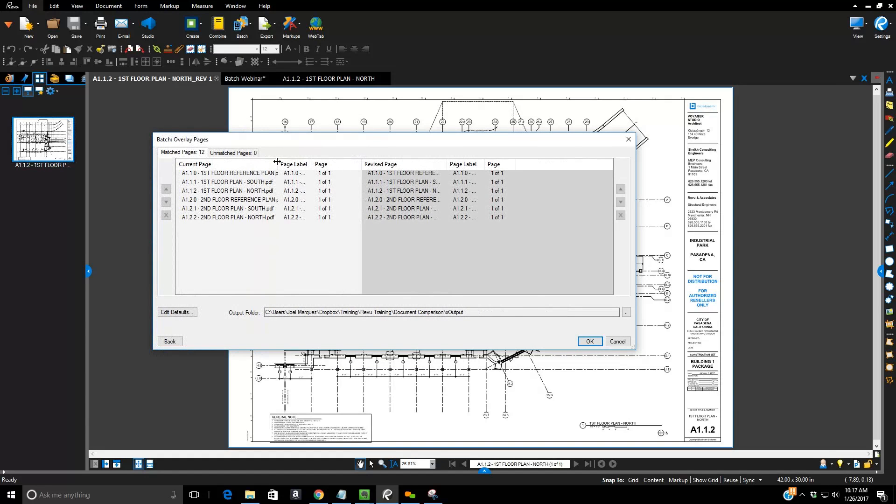
drag(277, 161, 300, 162)
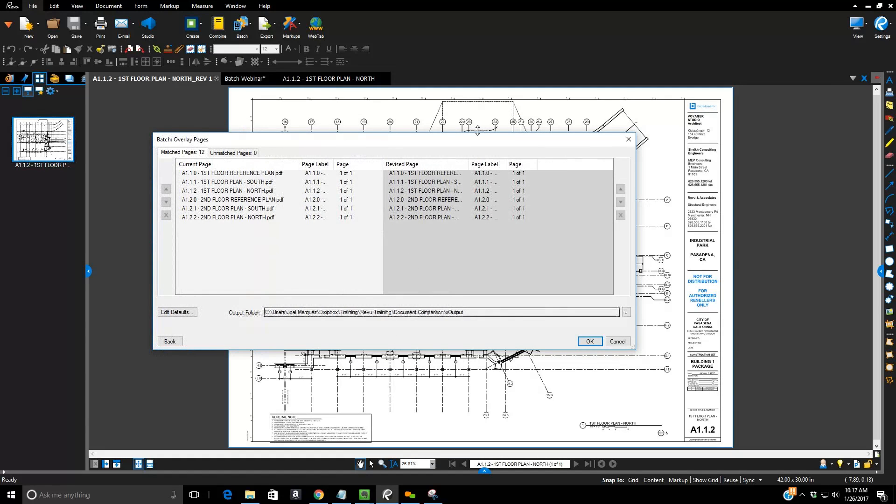
drag(468, 167, 522, 173)
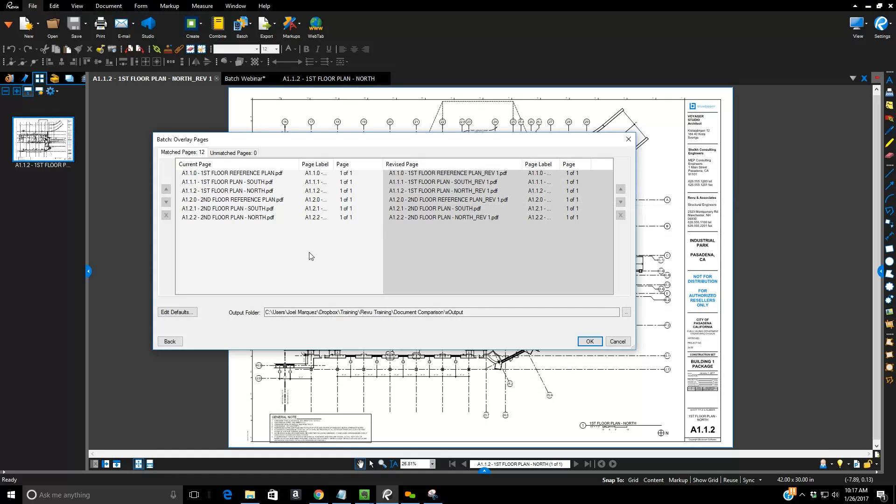
Remove the A1.2.2 2nd floor north plan and its REV 1 counterpart from the matched pages
click(245, 219)
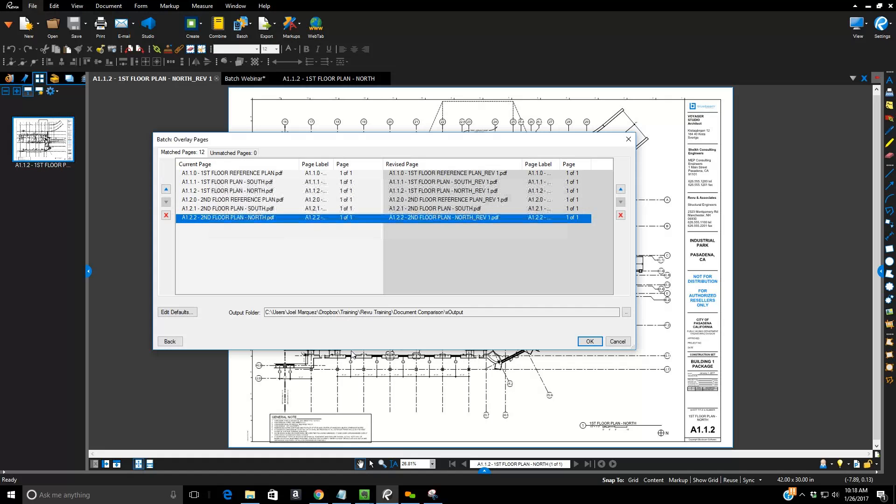
click(165, 216)
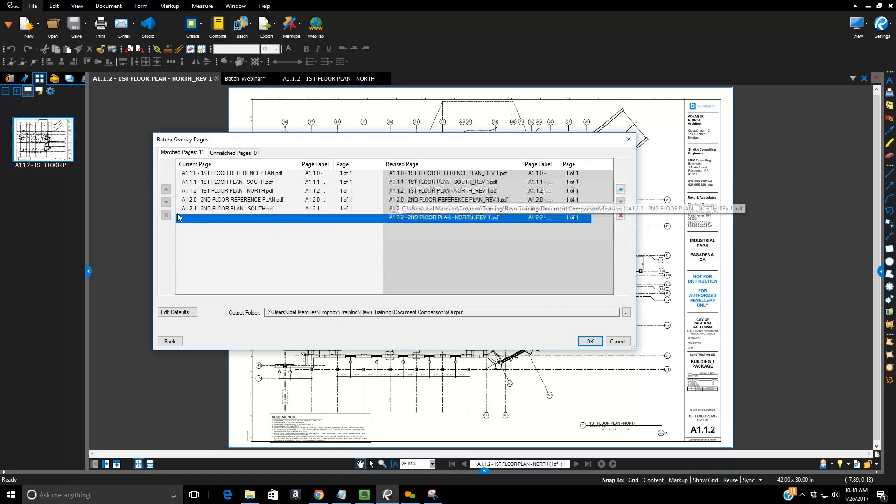
click(620, 215)
click(444, 209)
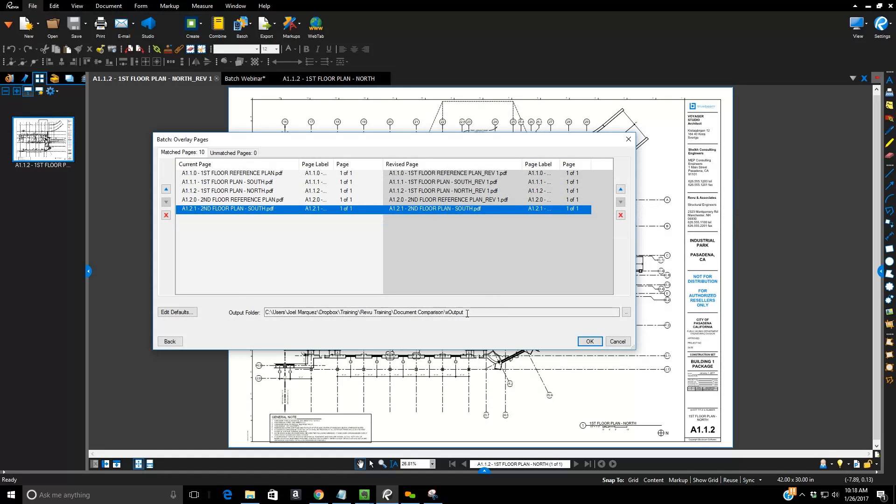
In File Explorer, delete all existing PDFs from the Document Comparison xOutput folder, and return to the batch overlay
click(249, 492)
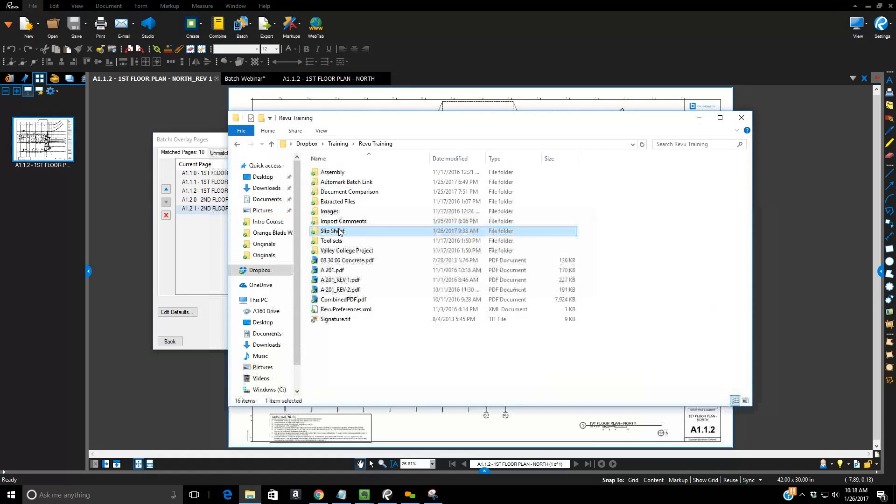
double_click(348, 192)
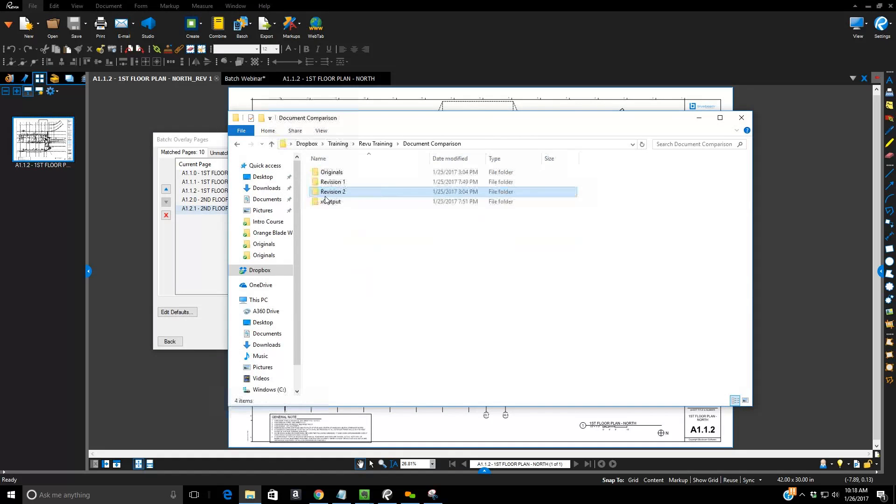
click(323, 202)
double_click(322, 203)
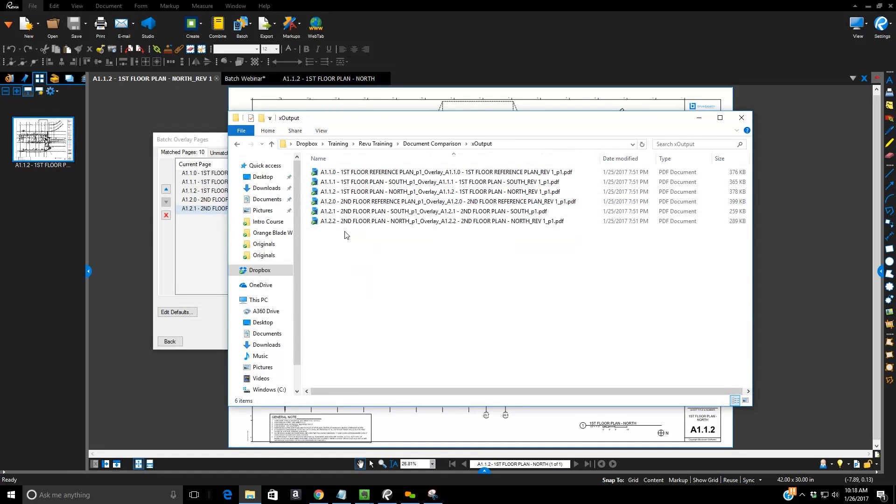
key(ctrl+a)
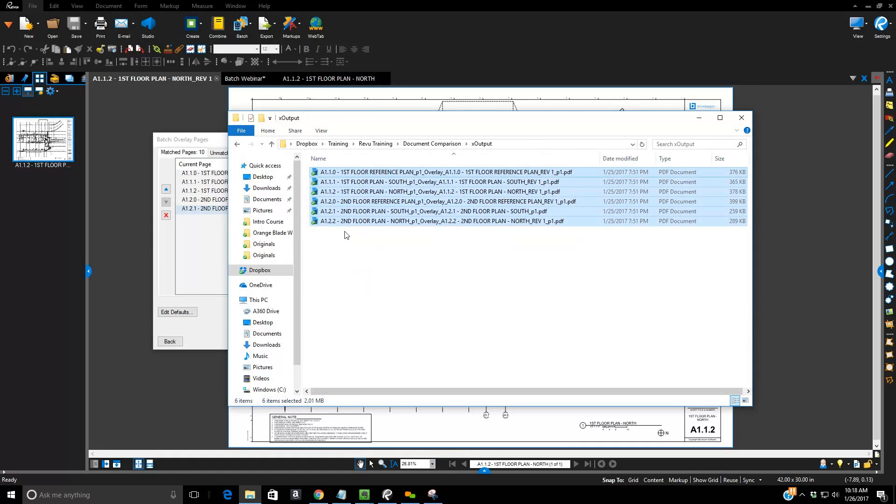
key(Delete)
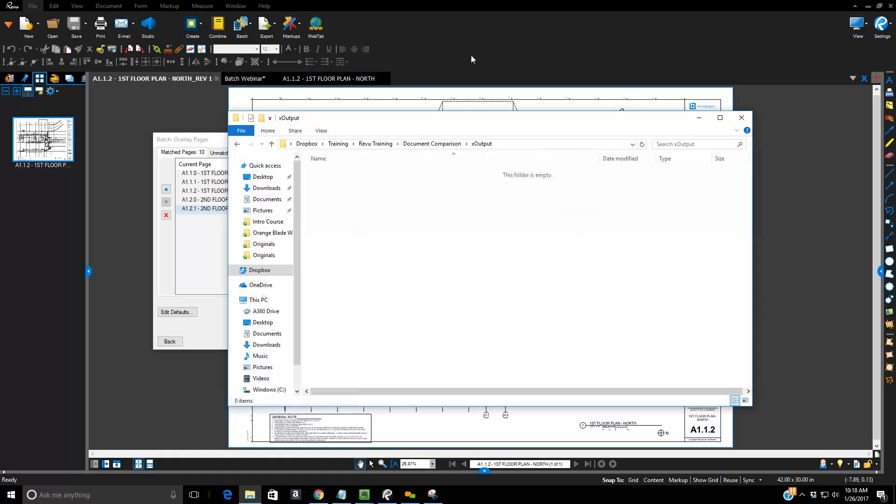
click(699, 118)
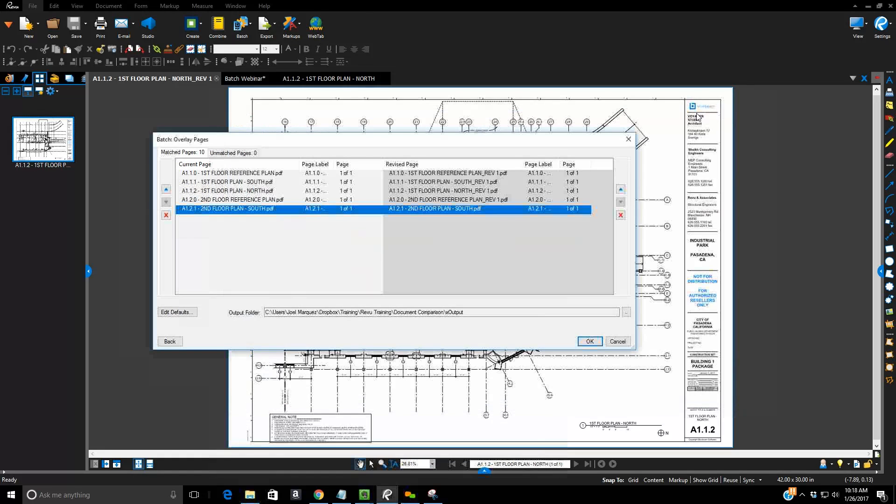
Run the batch overlay on the matched pages, check the overlaid pages in the summary, and finish without creating a report
click(590, 343)
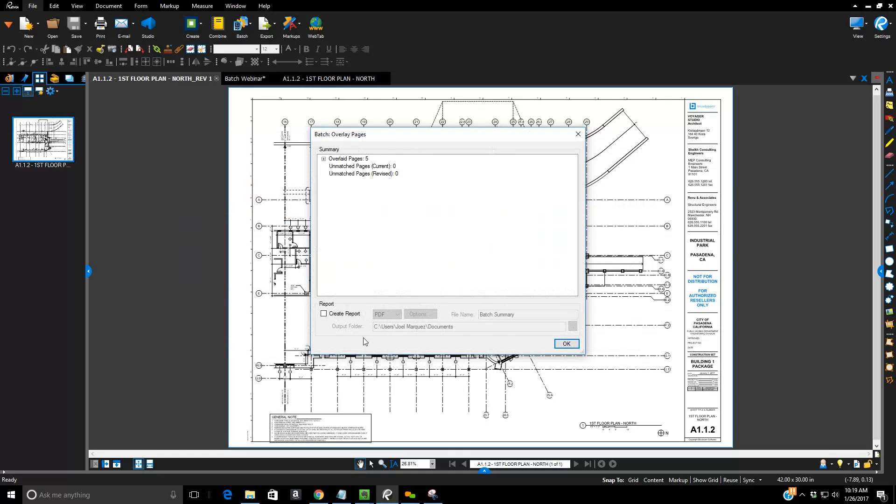
click(332, 315)
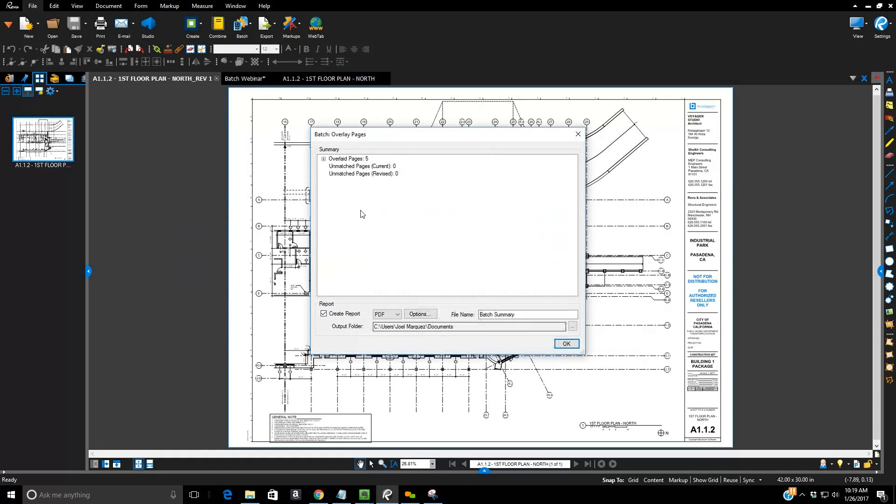
click(323, 159)
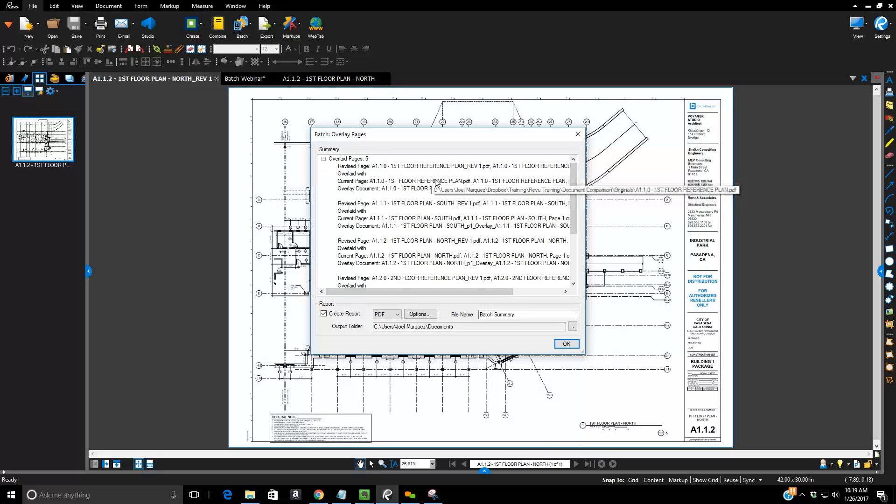
click(324, 159)
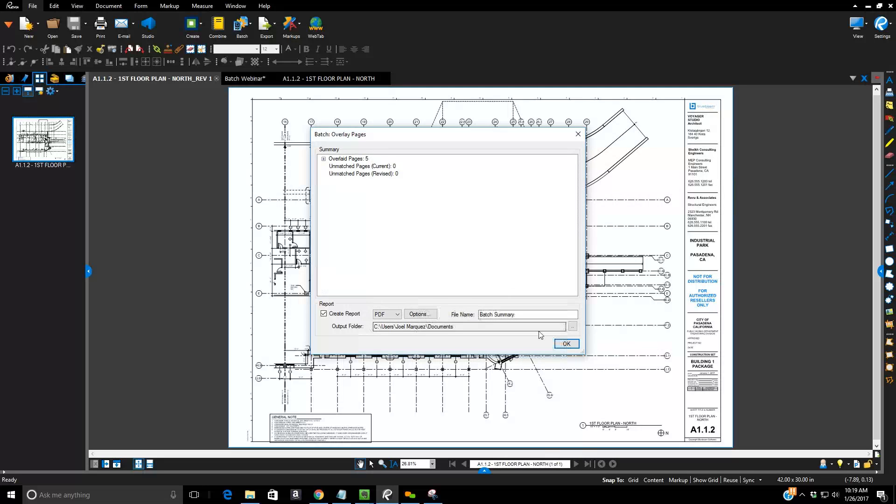
click(324, 314)
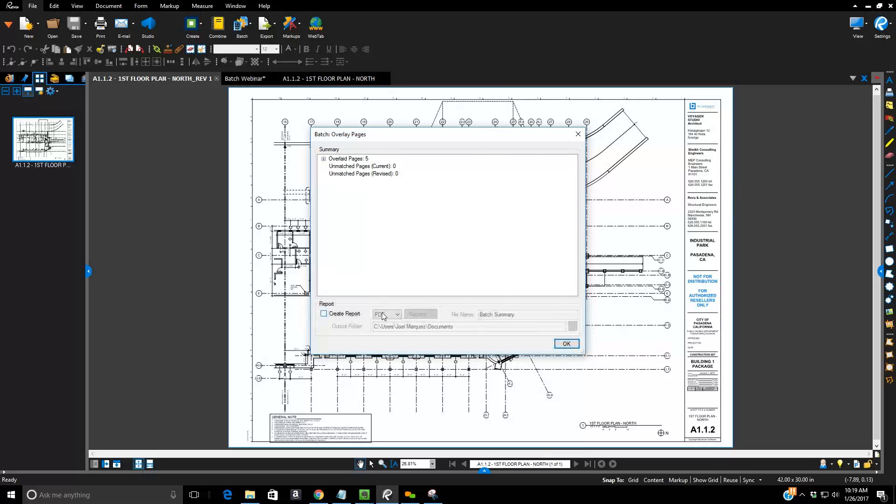
click(566, 344)
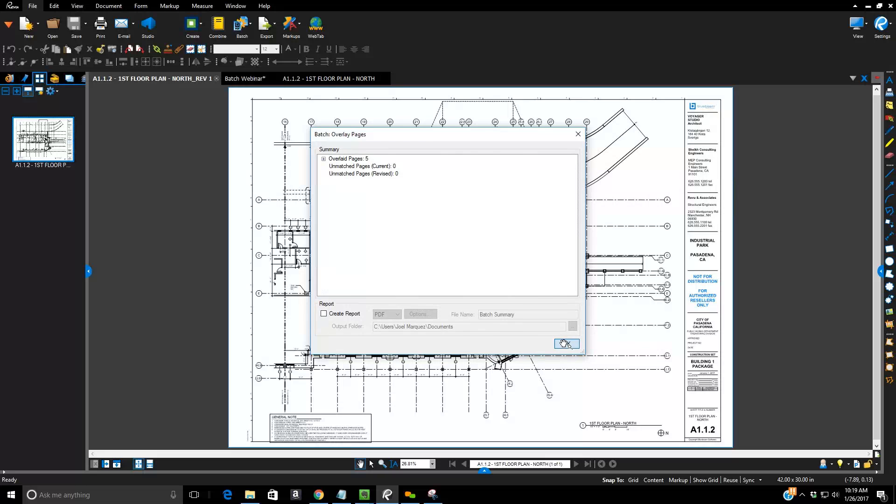
Open the A1.1.1 1st floor plan south overlay PDF from the xOutput folder and examine the marked differences up close
click(250, 496)
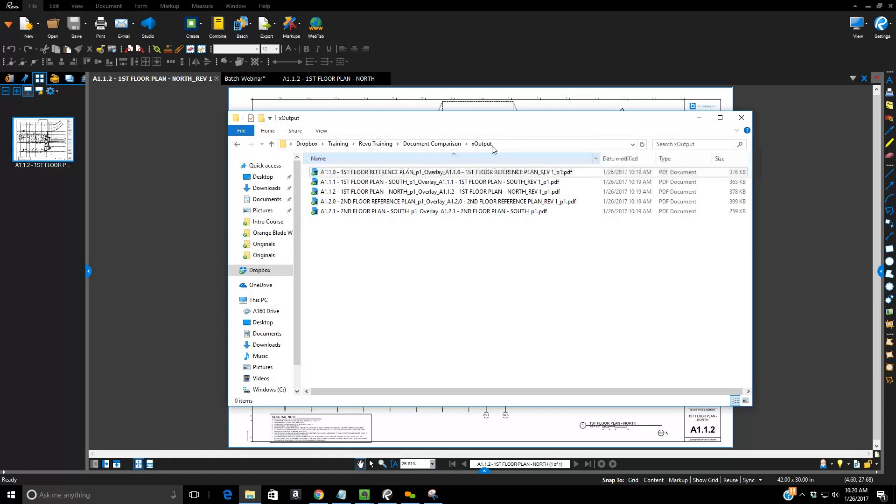
double_click(413, 182)
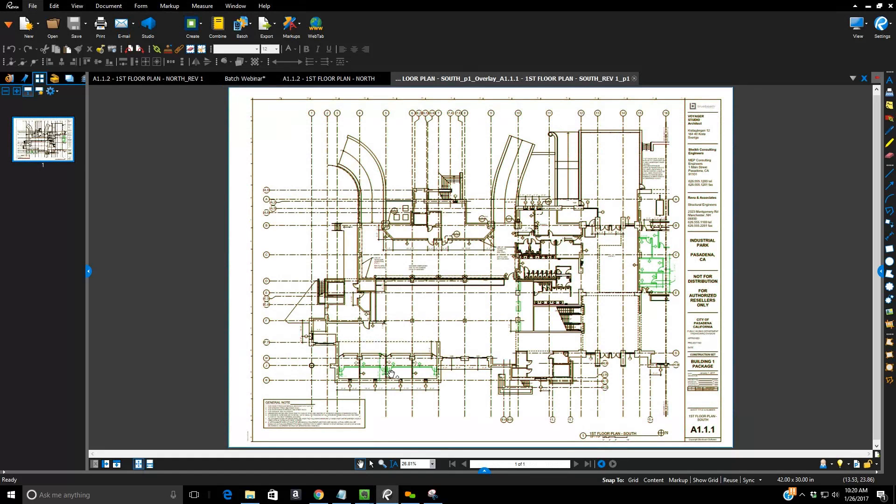
scroll(539, 320, up, 3)
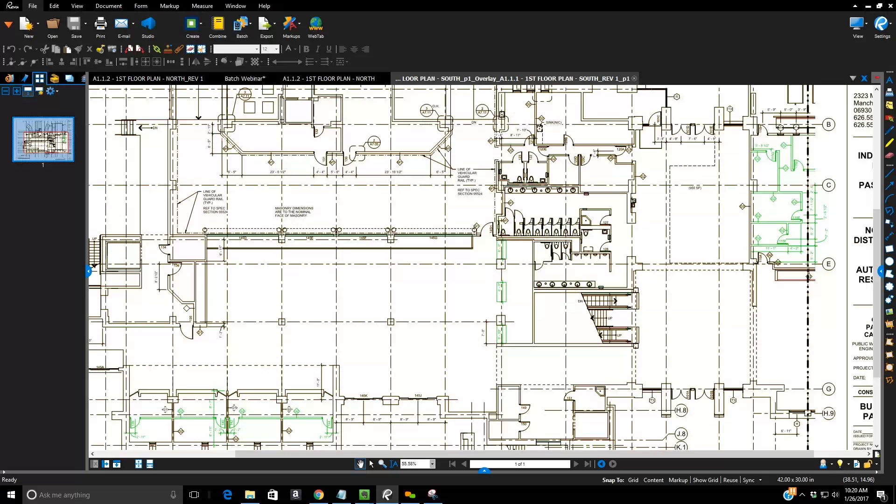
key(alt+Tab)
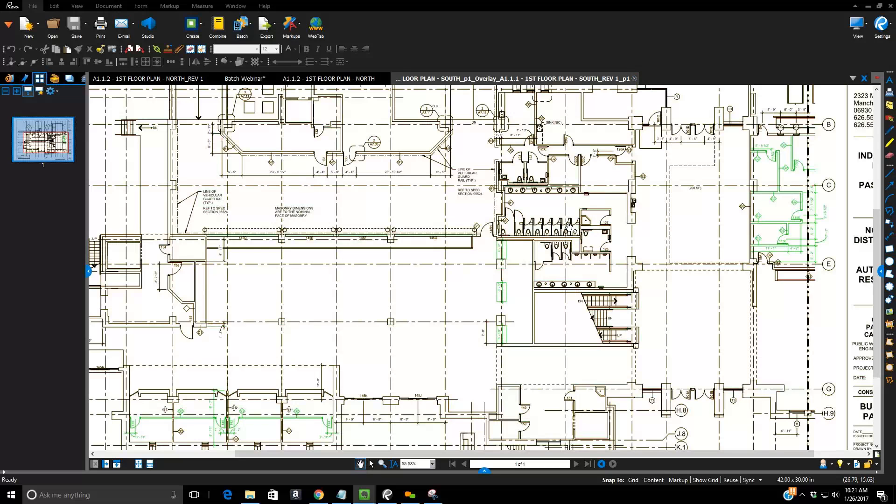
Close the south overlay, the original A1.1.2 north plan and its REV 1 version, leaving Batch Webinar open
click(635, 80)
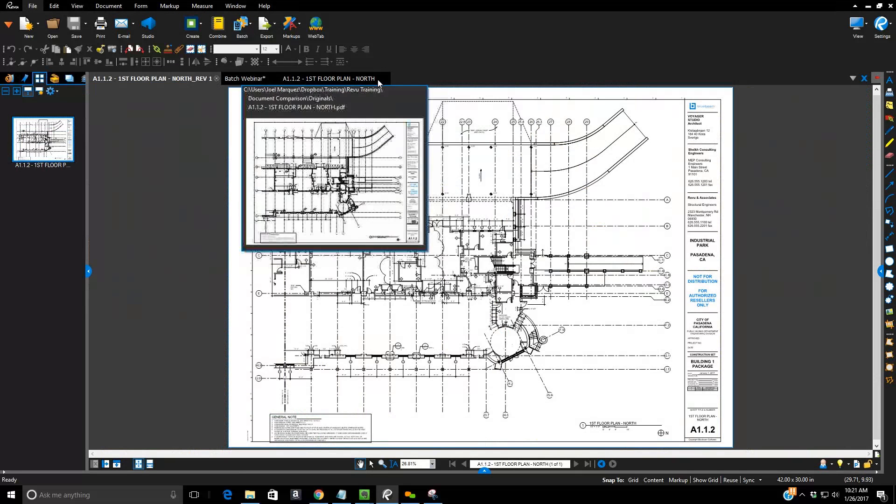
click(377, 79)
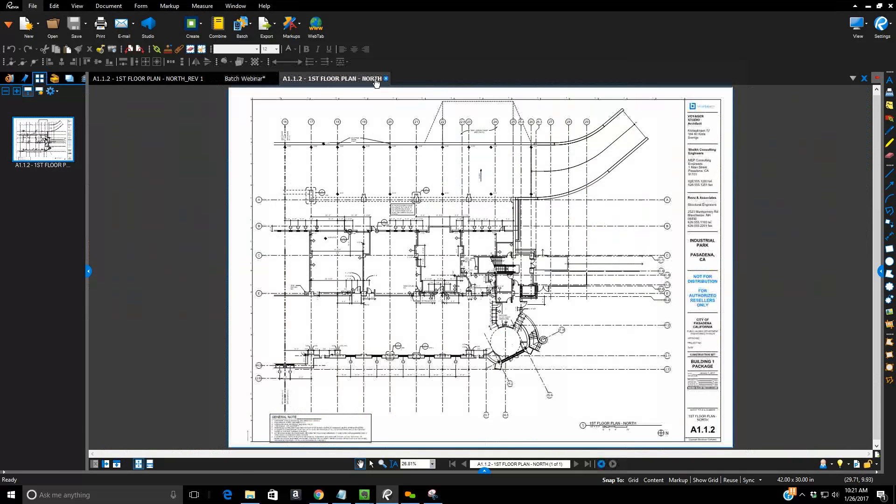
click(386, 78)
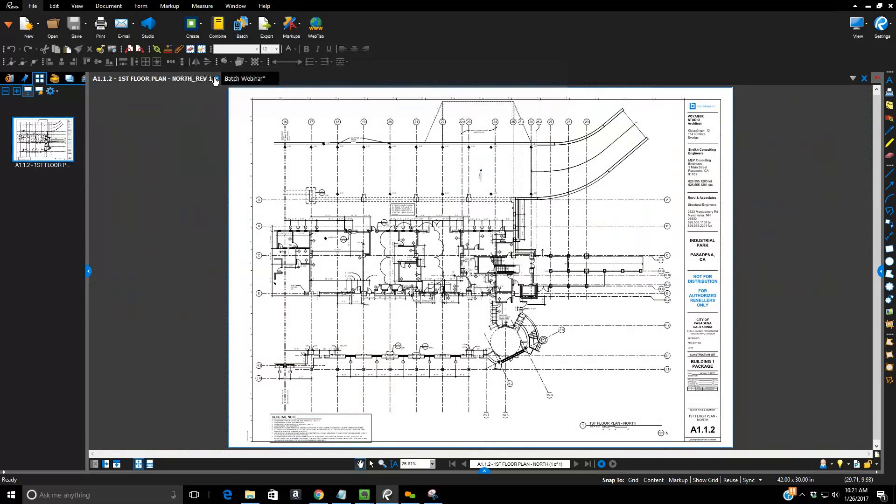
click(216, 80)
Open A1.1.1 - 1ST FLOOR PLAN - SOUTH.pdf from the Revu Training Import Comments folder and look over its markups
click(250, 495)
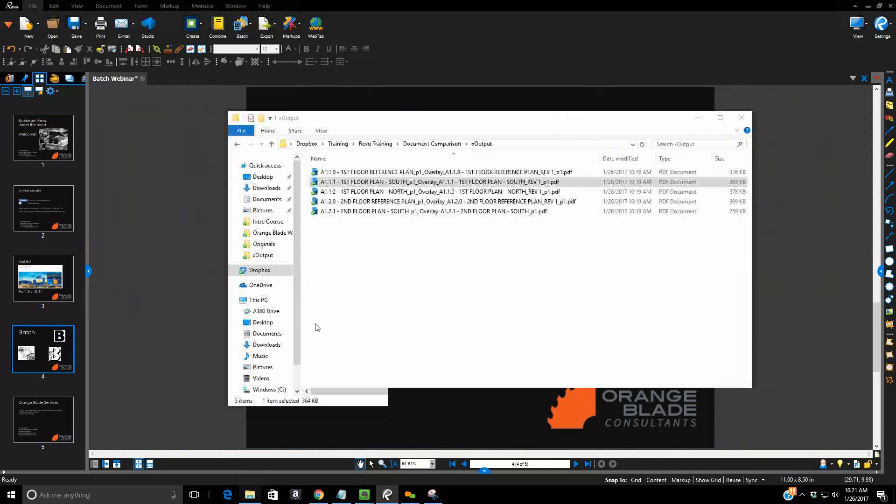
click(375, 144)
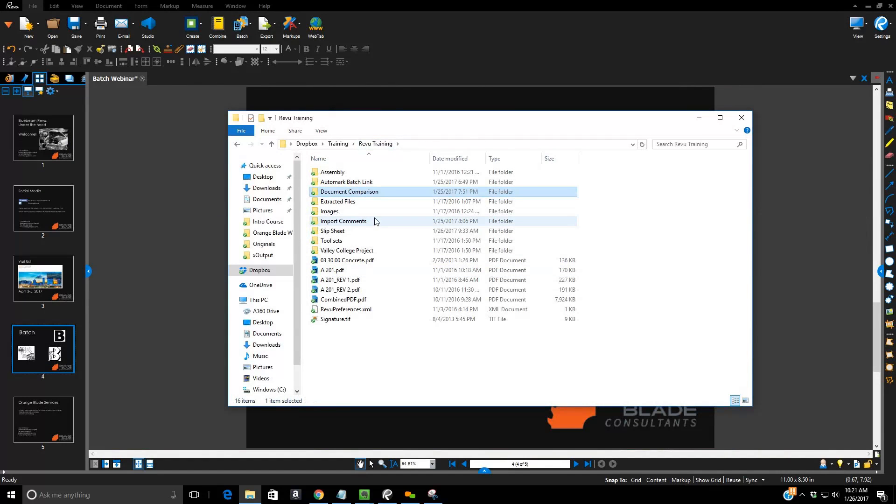
mouse_move(363, 223)
mouse_down()
mouse_move(365, 246)
mouse_move(365, 226)
mouse_move(357, 242)
mouse_move(364, 191)
mouse_move(362, 227)
mouse_up()
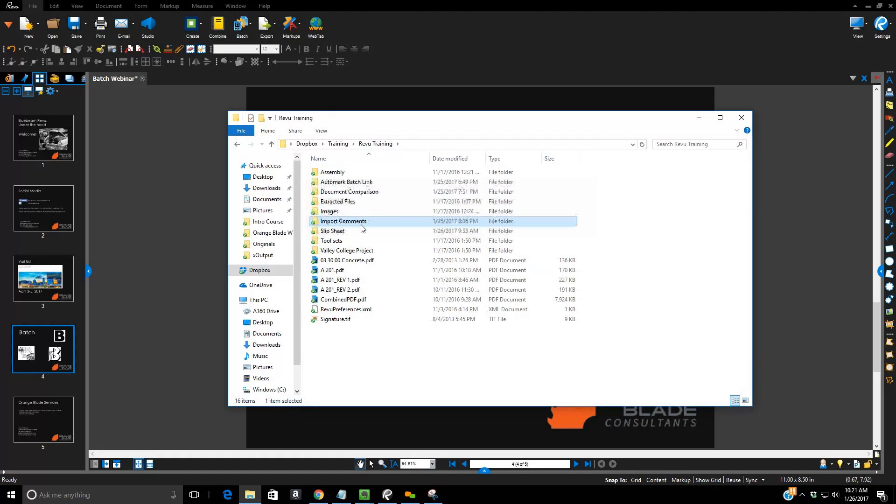
double_click(362, 222)
click(418, 173)
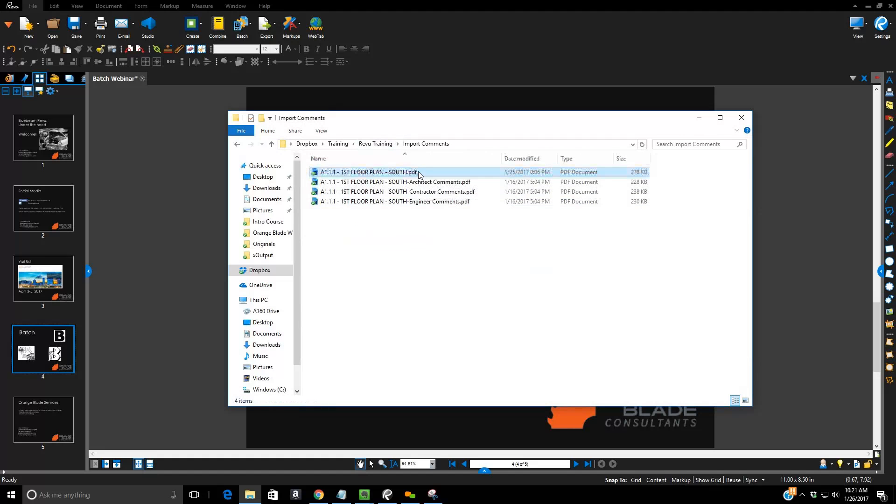
double_click(419, 174)
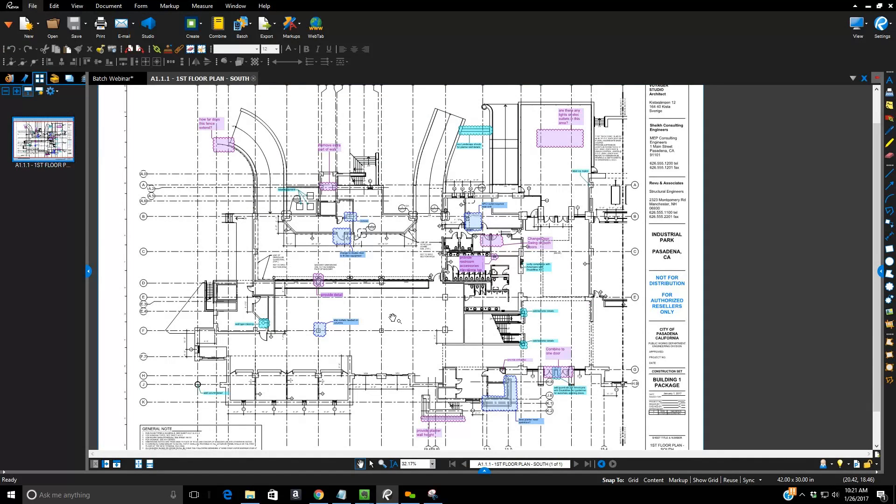
scroll(392, 318, down, 3)
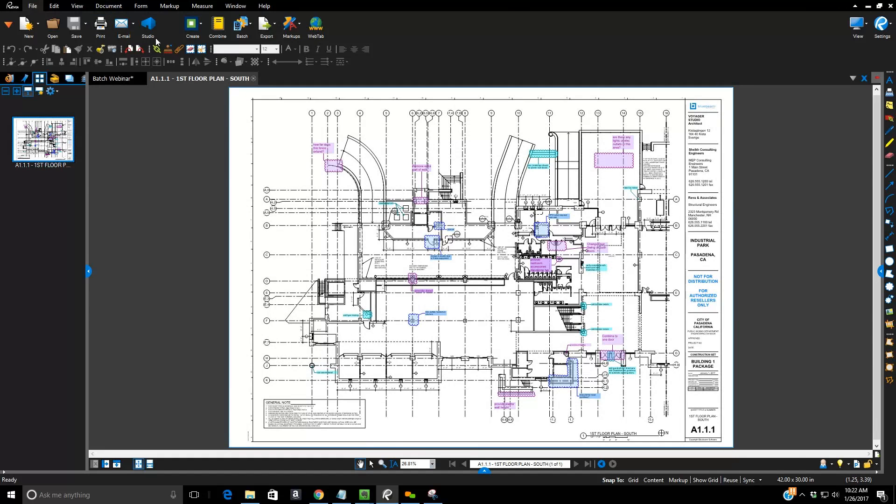
Replace only the page content of the south plan's page 1 with page 1 of A1.1.1 - 1ST FLOOR PLAN - SOUTH_REV 1.pdf
click(105, 6)
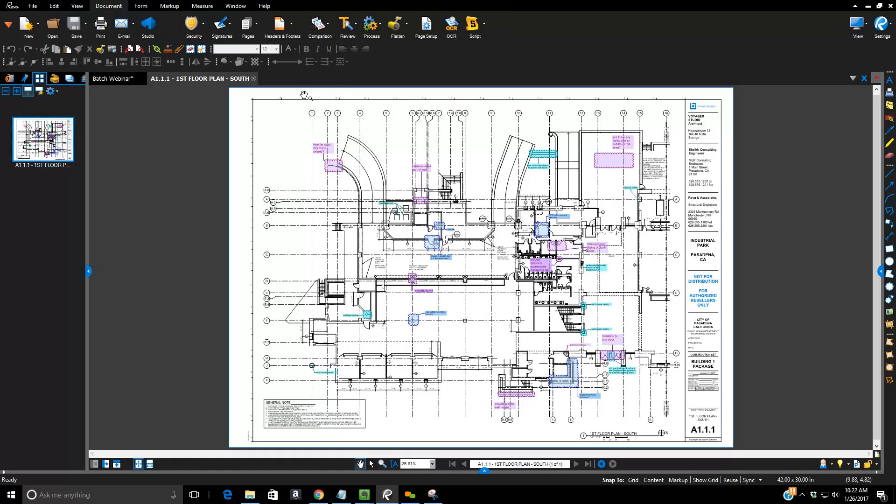
click(248, 25)
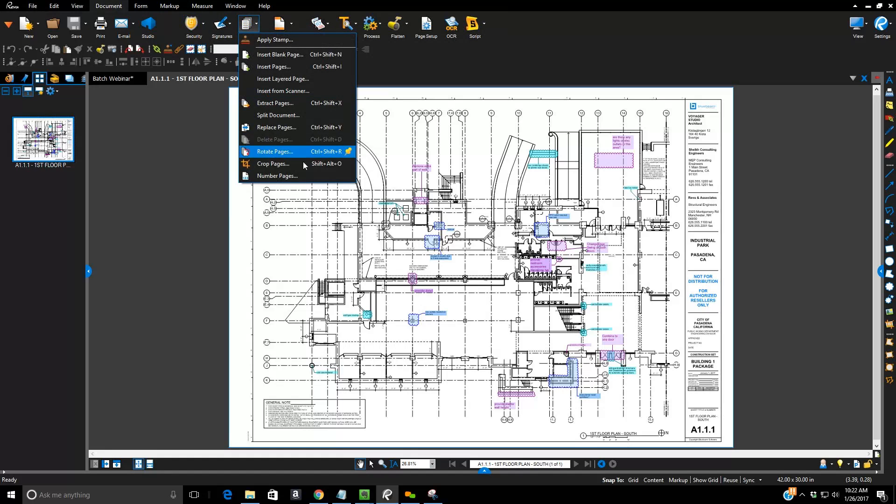
click(296, 128)
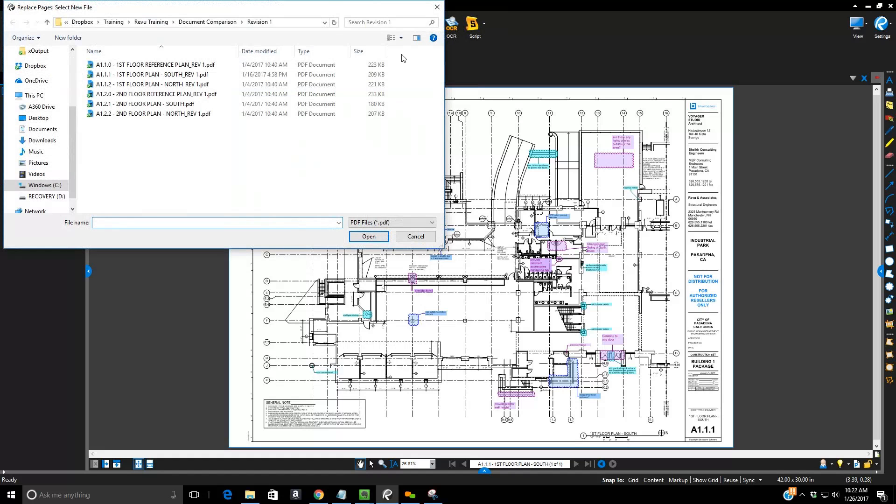
drag(319, 8, 561, 167)
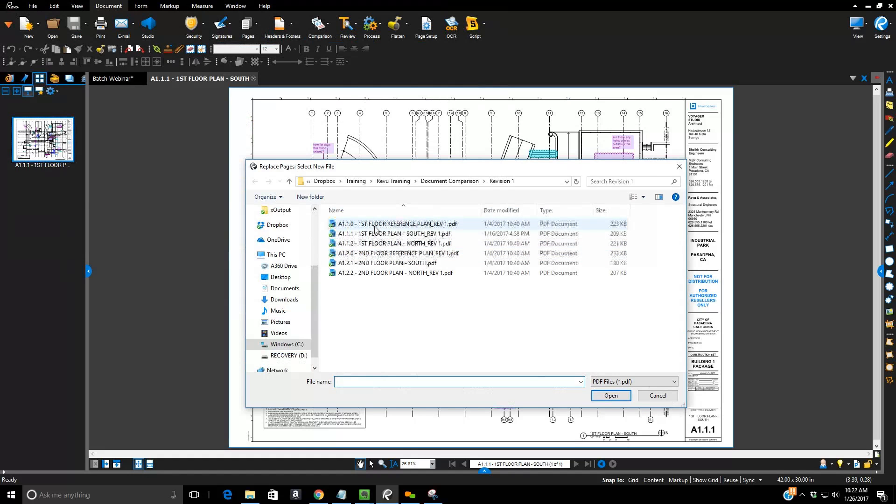
click(441, 234)
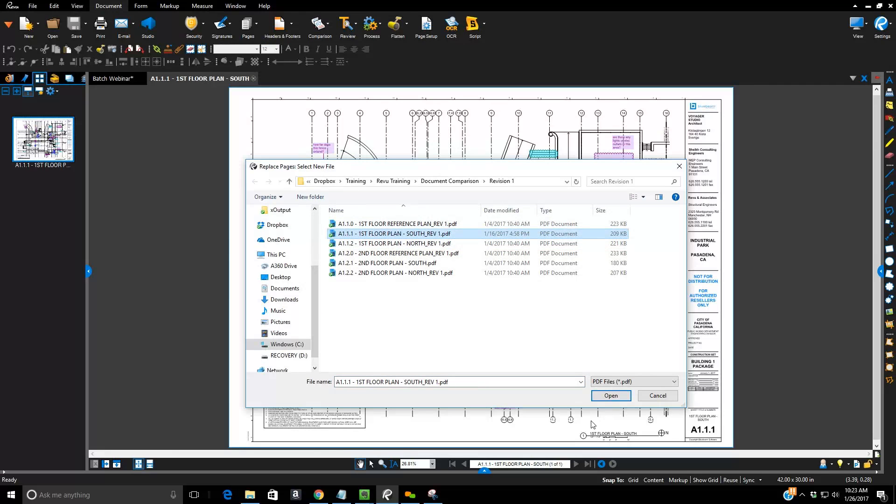
click(616, 396)
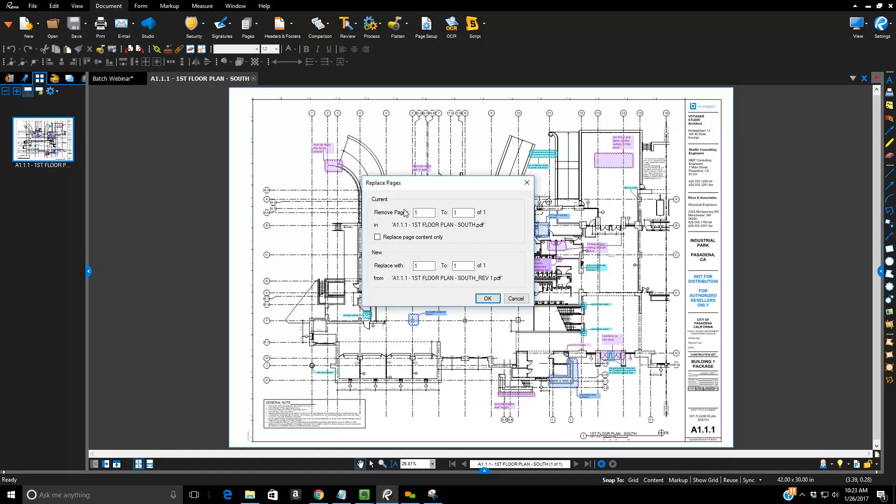
click(378, 237)
click(487, 299)
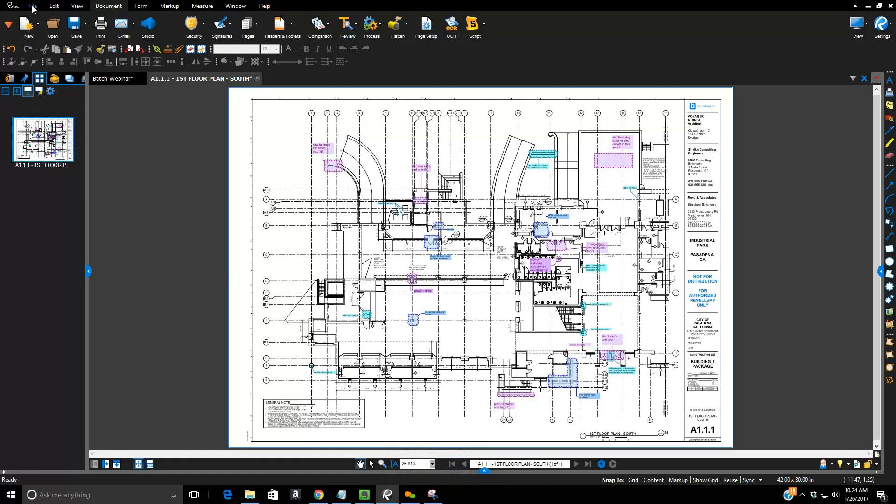
Start a batch Slip Sheet and add all six PDFs from the Document Comparison Originals folder as the current pages
mouse_move(33, 8)
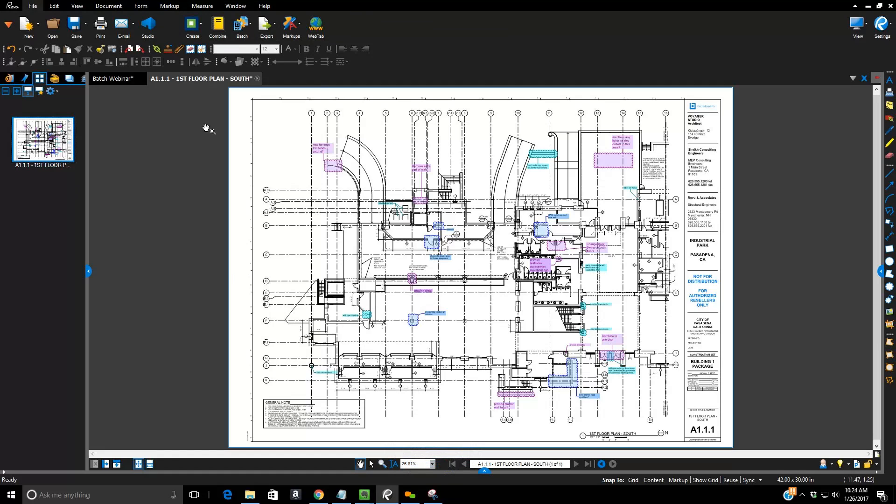
click(245, 27)
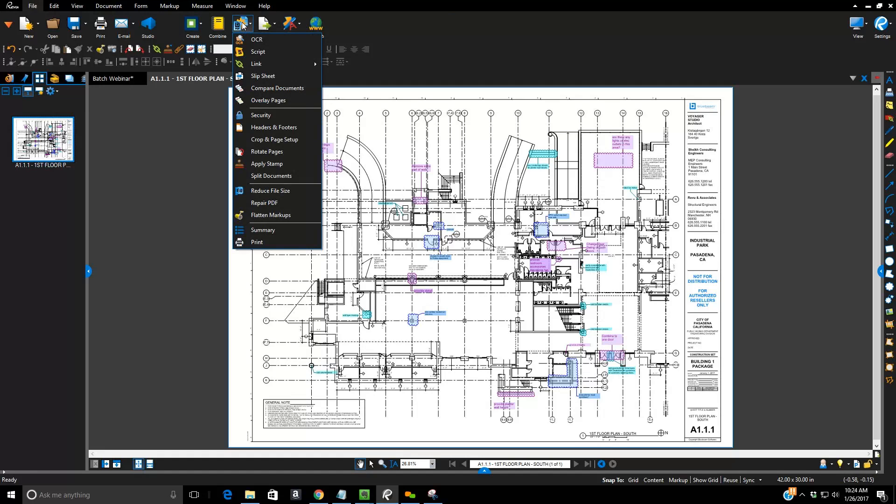
click(252, 76)
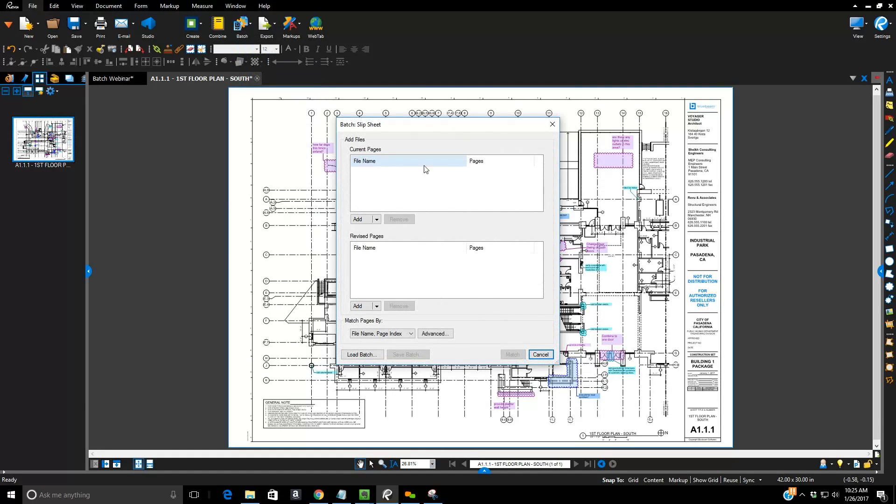
click(366, 220)
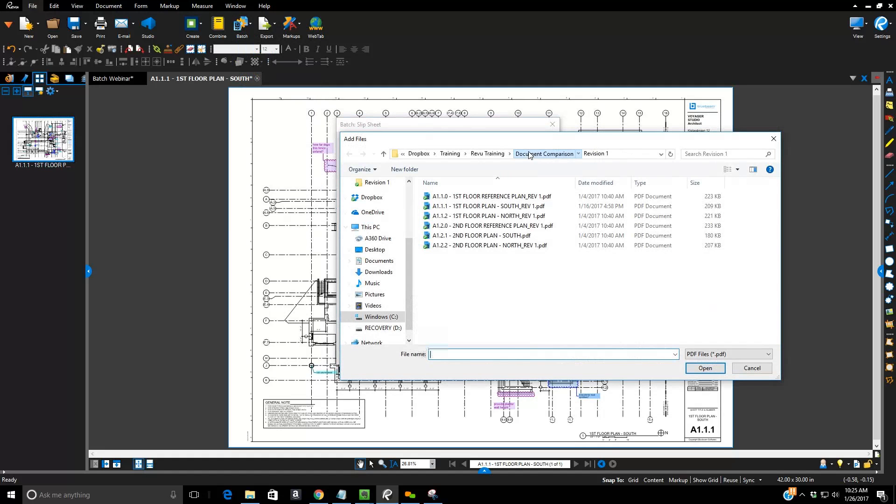
click(530, 154)
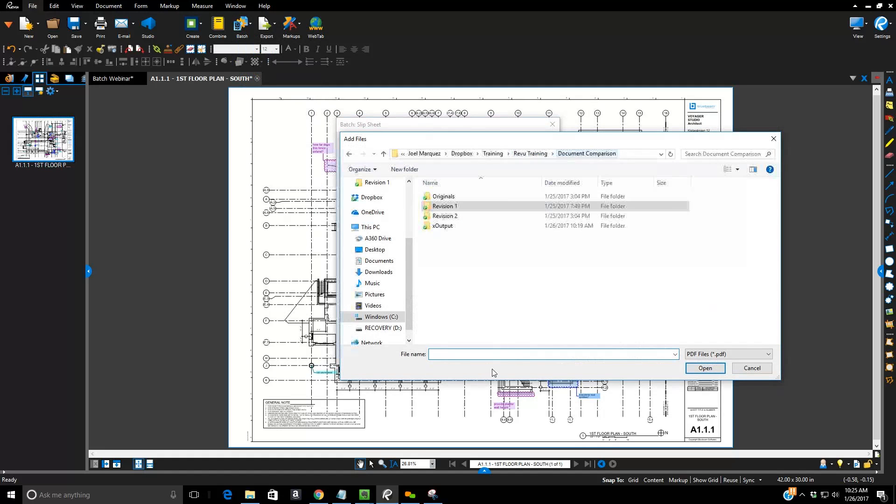
double_click(450, 197)
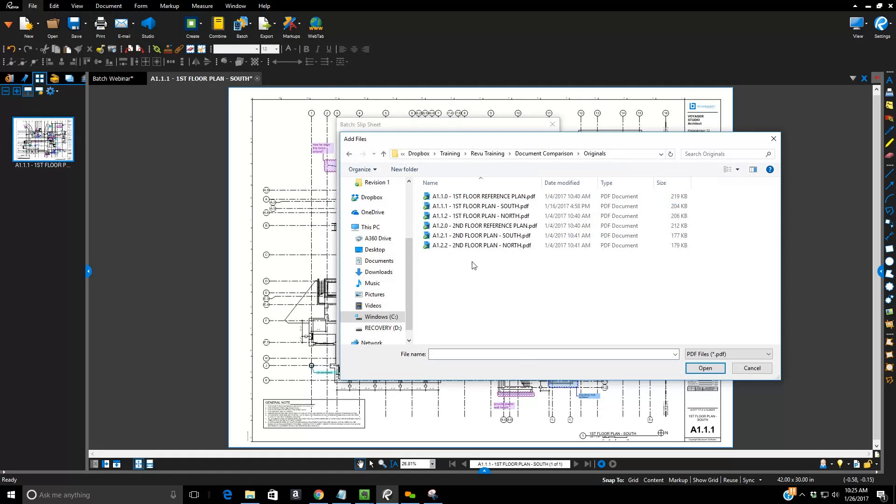
drag(474, 265, 453, 187)
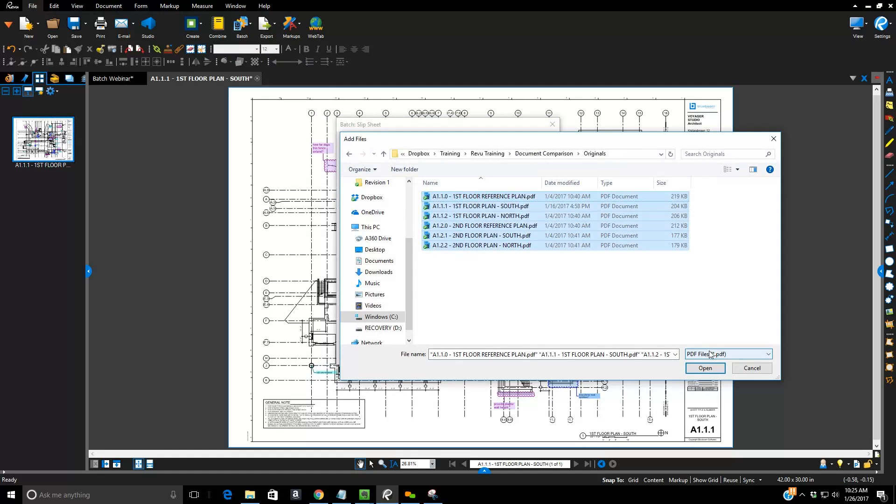
click(705, 368)
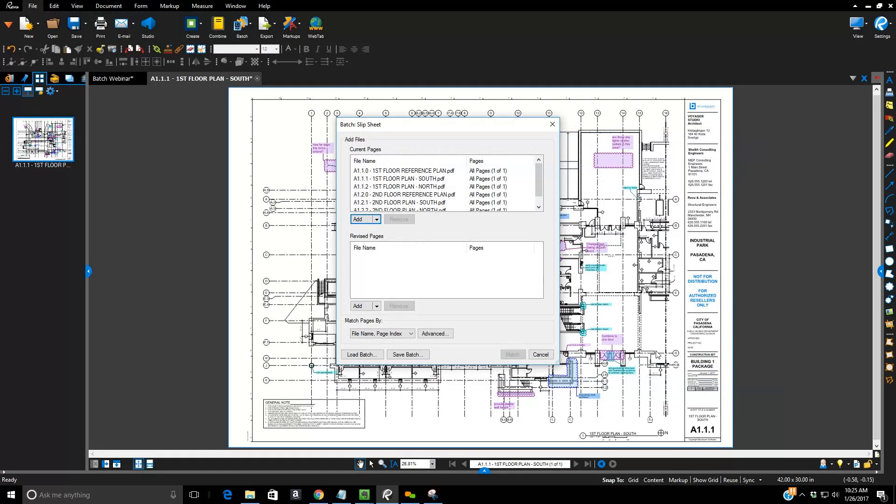
Add all six PDFs from the Document Comparison Revision 1 folder as the revised pages
click(359, 306)
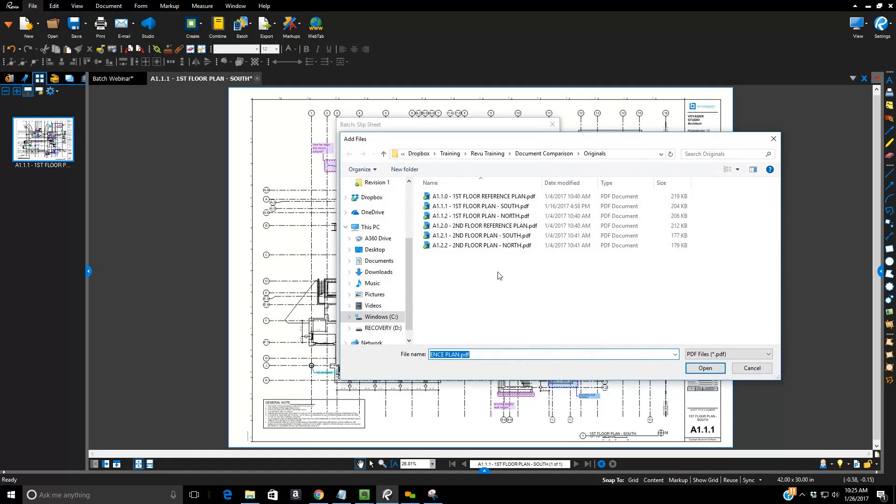
drag(497, 273, 483, 256)
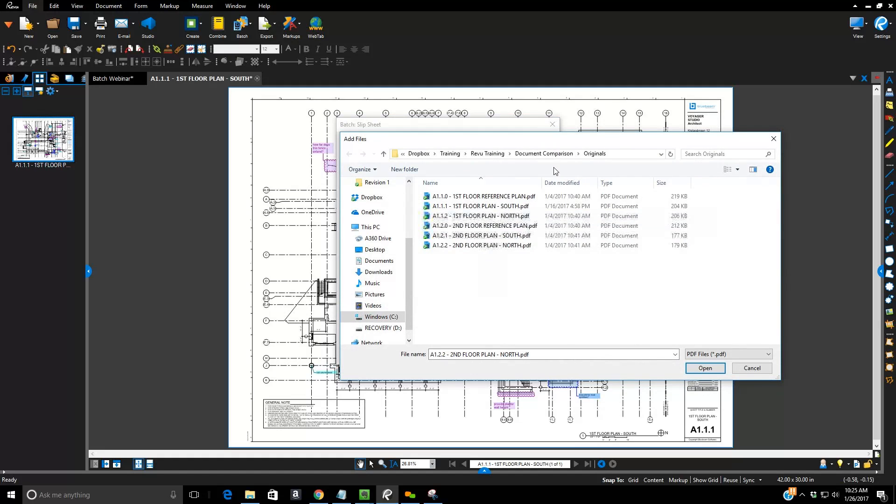
click(544, 154)
double_click(455, 208)
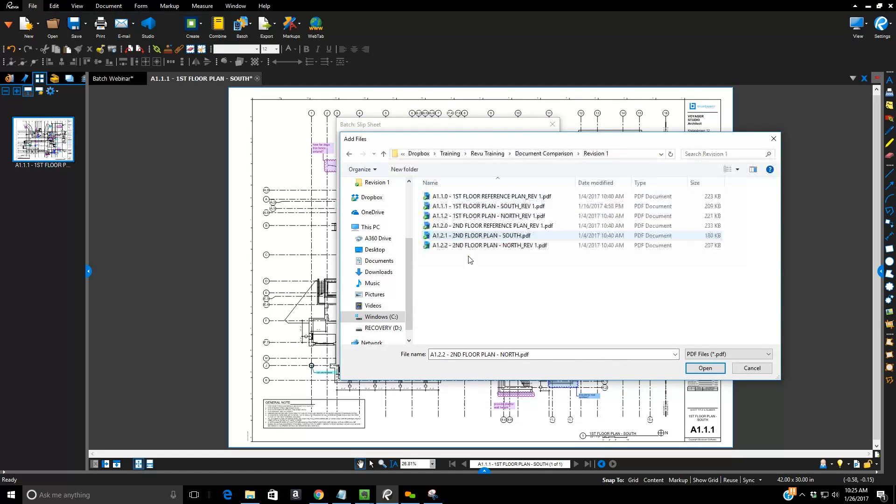
key(ctrl+a)
click(723, 371)
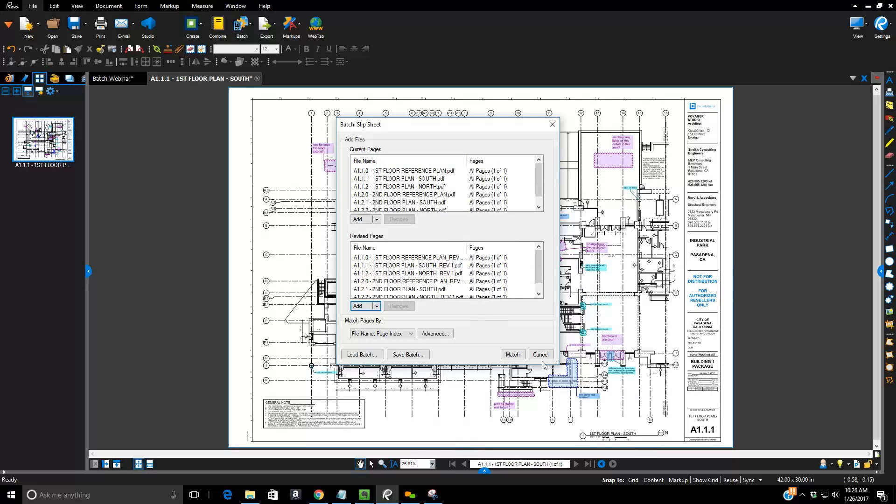
Match the current and revised pages, and widen the dialog and its columns to show the full file names
click(522, 357)
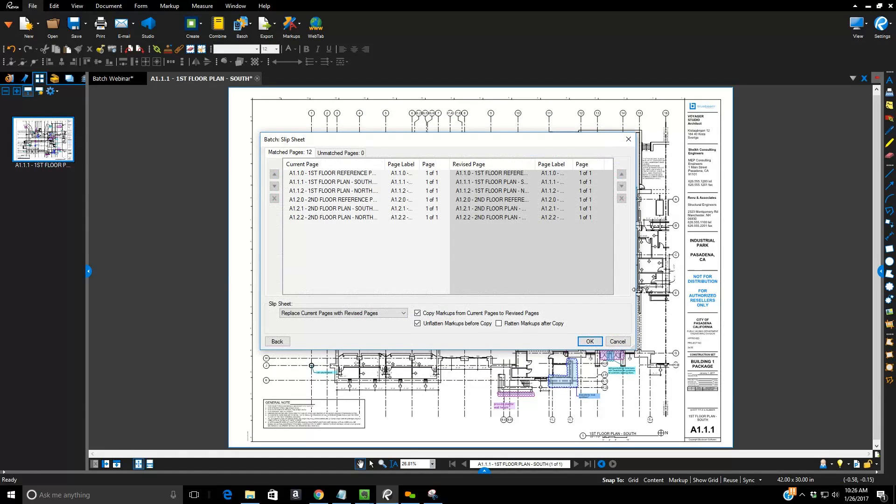
drag(633, 289, 753, 280)
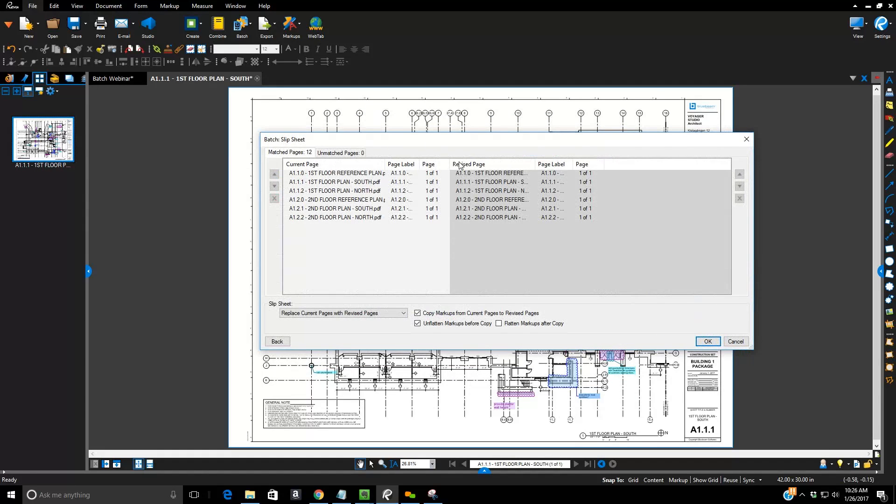
drag(450, 163, 487, 173)
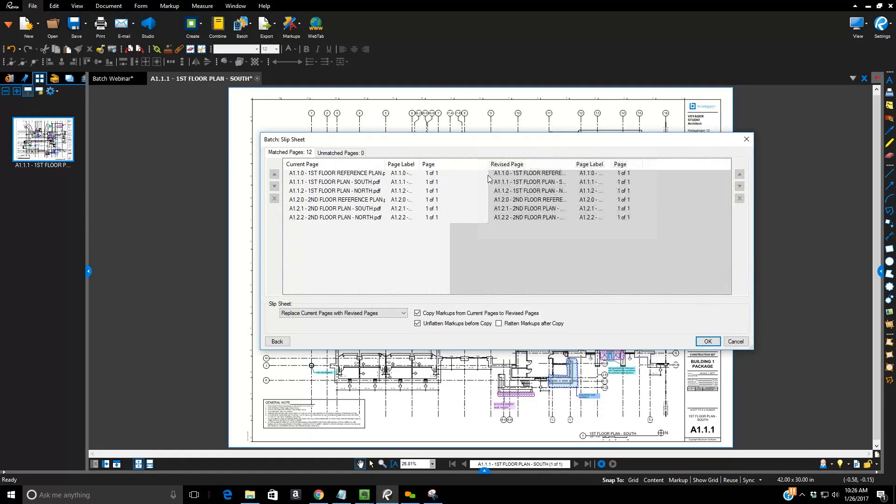
drag(385, 163, 416, 165)
drag(604, 164, 676, 151)
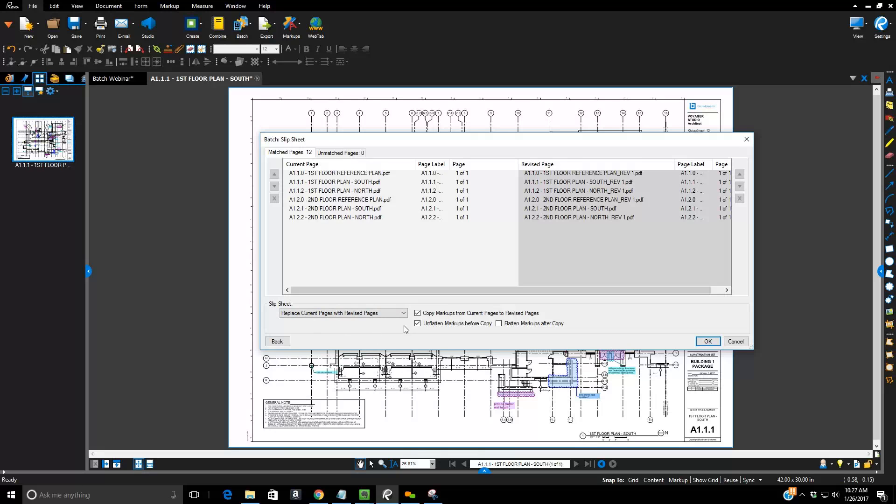
Set the slip sheet mode to Insert Revised Pages before Current Pages and run the batch
click(404, 314)
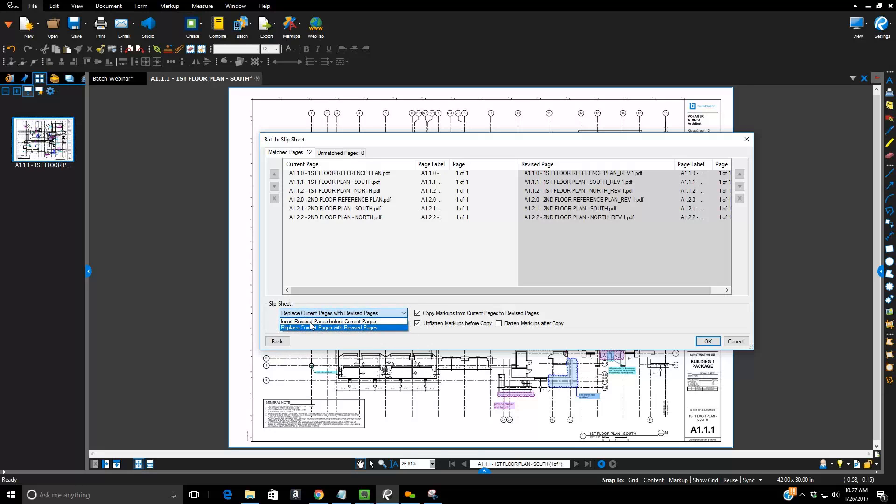
click(357, 322)
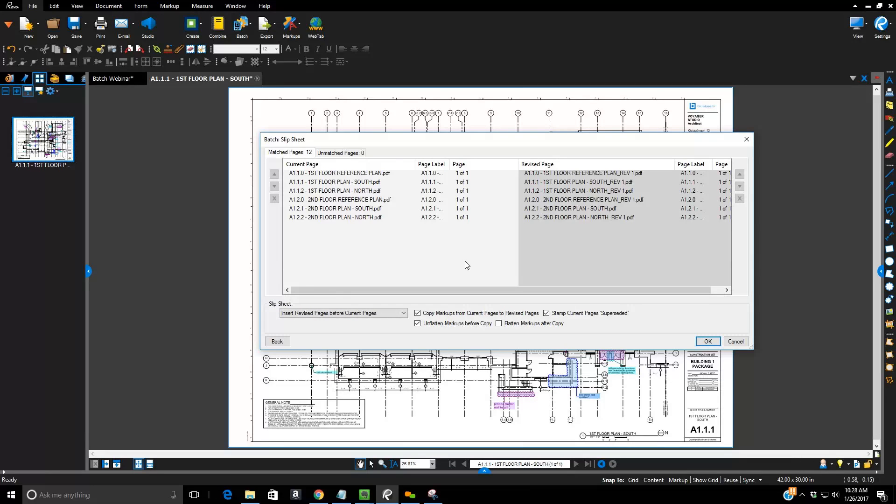
click(356, 320)
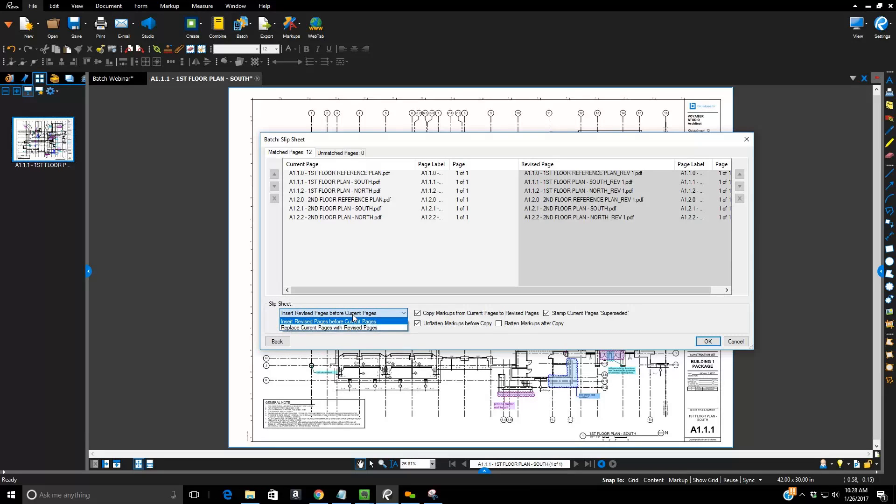
click(351, 344)
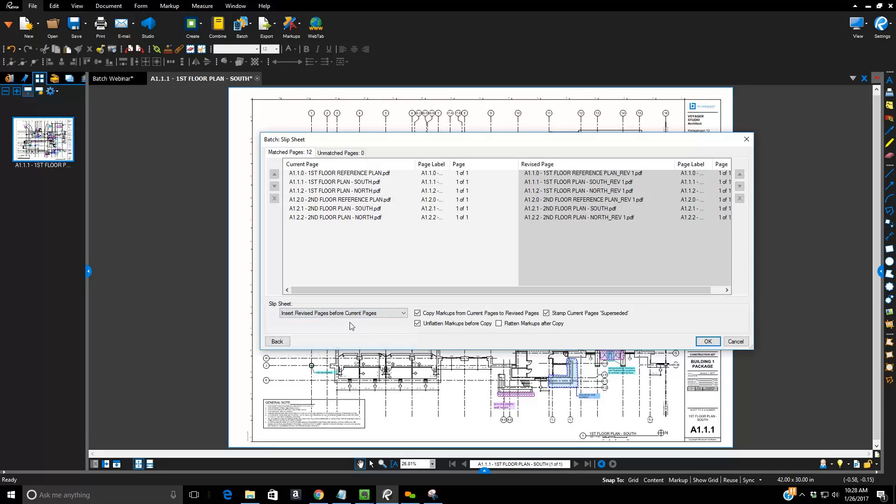
click(354, 317)
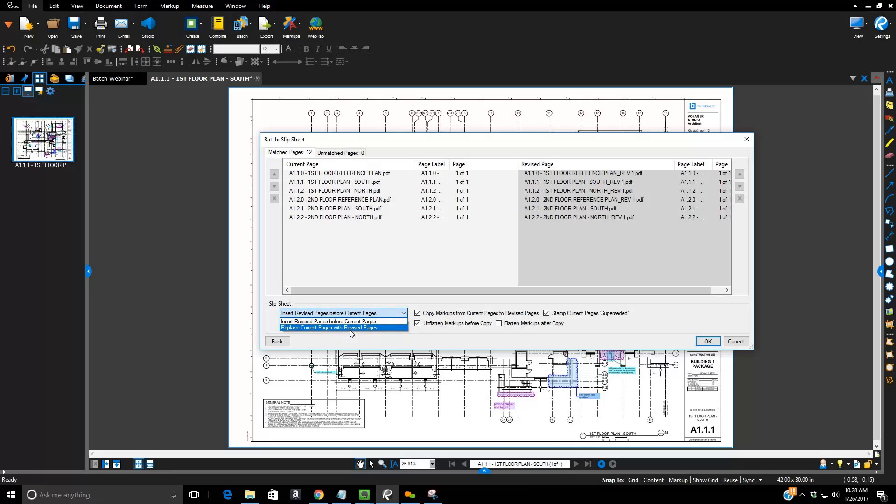
click(327, 322)
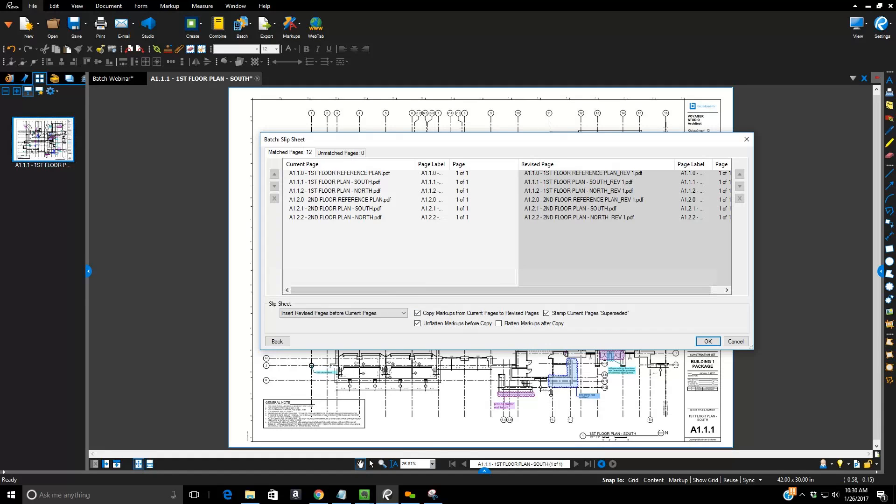
click(703, 345)
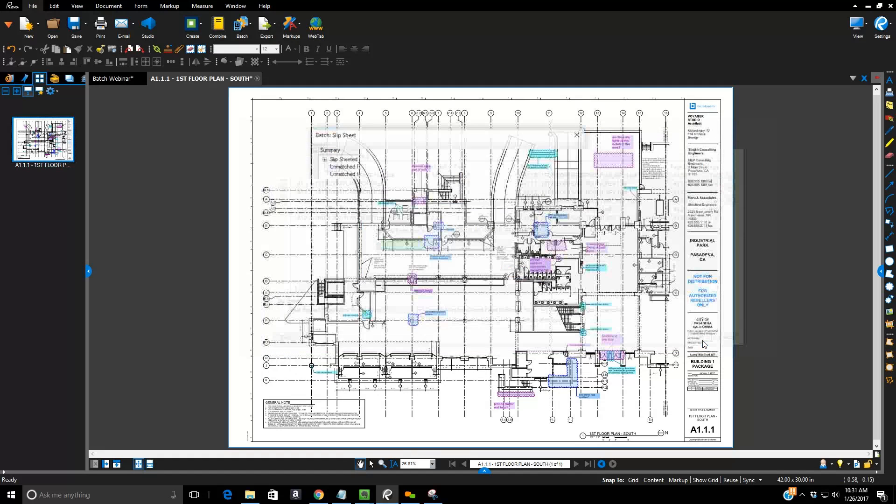
Review the list of slip-sheeted pages in the batch summary and close it without creating a report
click(323, 159)
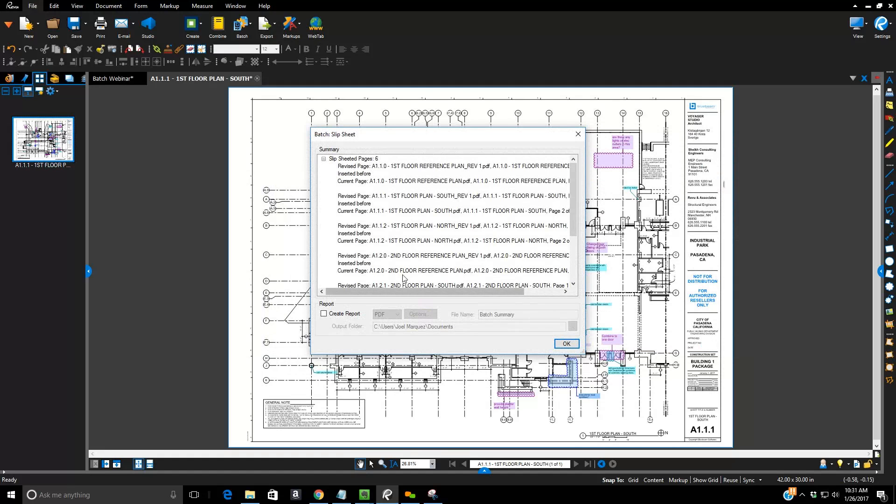
click(324, 159)
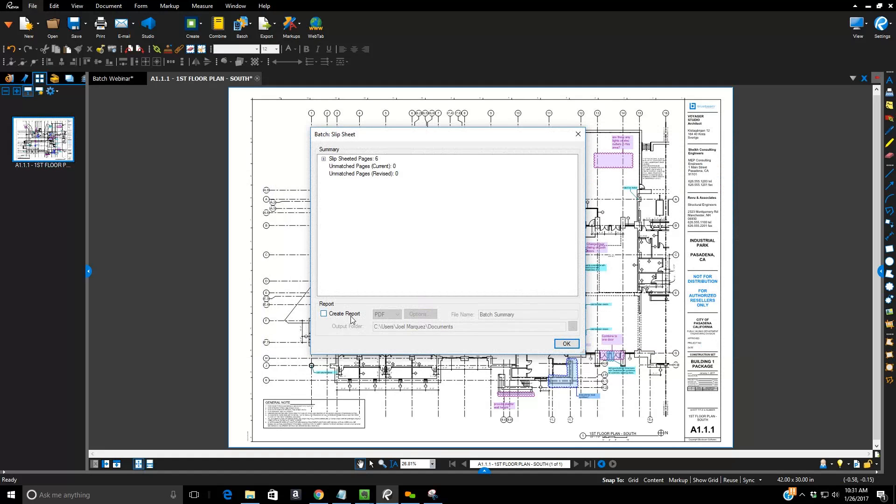
click(568, 344)
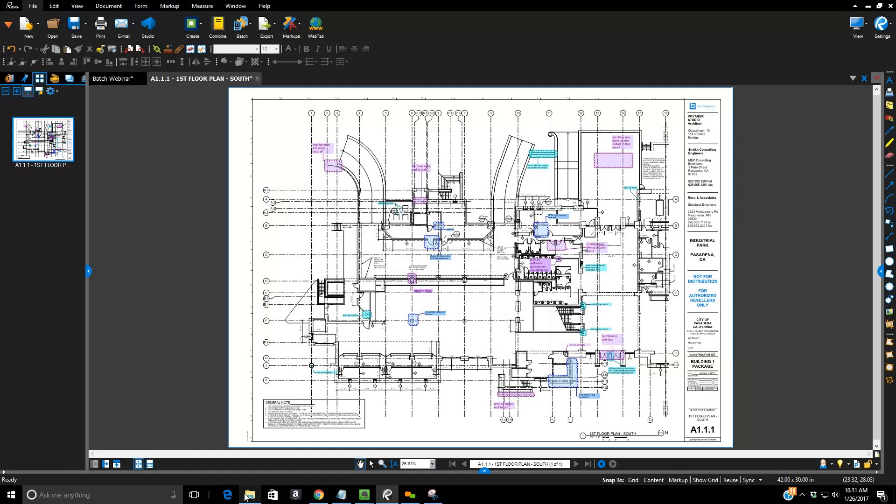
Open A1.1.2 - 1ST FLOOR PLAN - NORTH.pdf from the Slip Sheet Originals folder, view its markups, and return to the A1.1.1 south plan
click(290, 419)
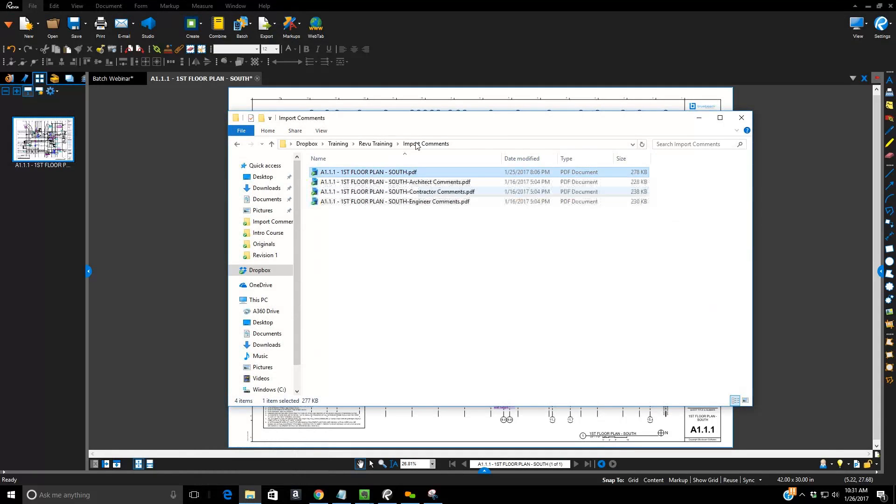
click(385, 146)
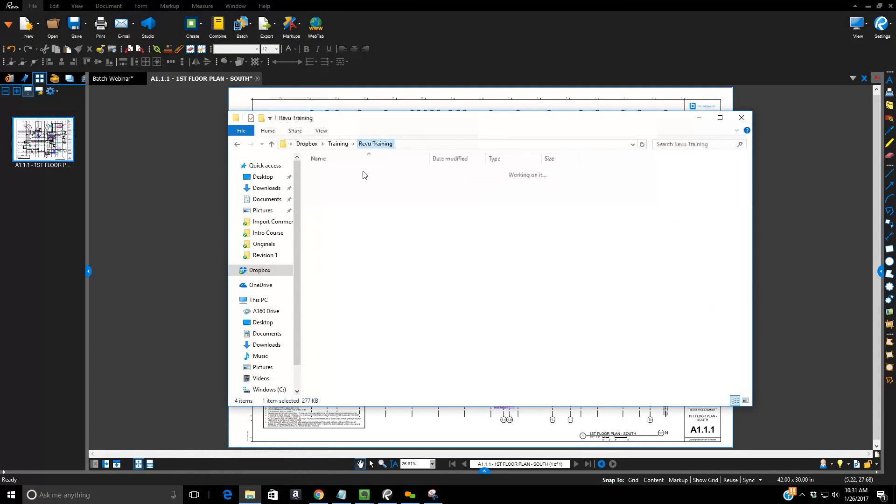
double_click(362, 220)
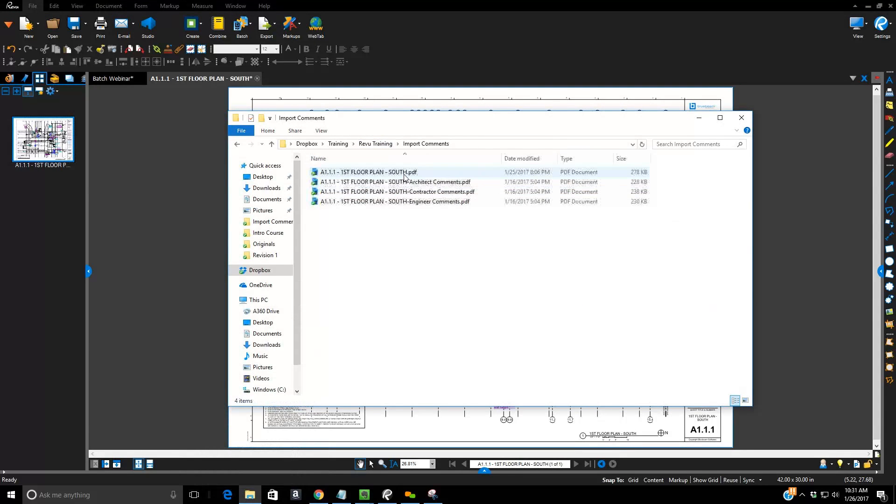
click(389, 142)
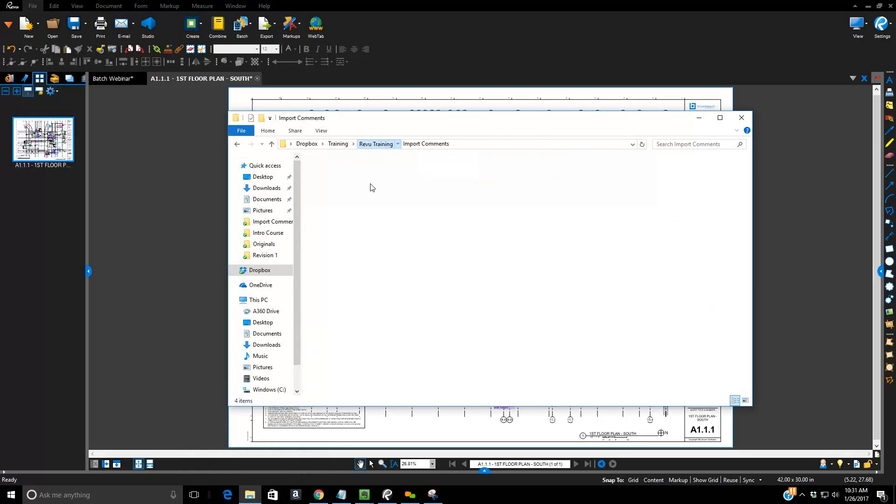
click(353, 232)
double_click(353, 232)
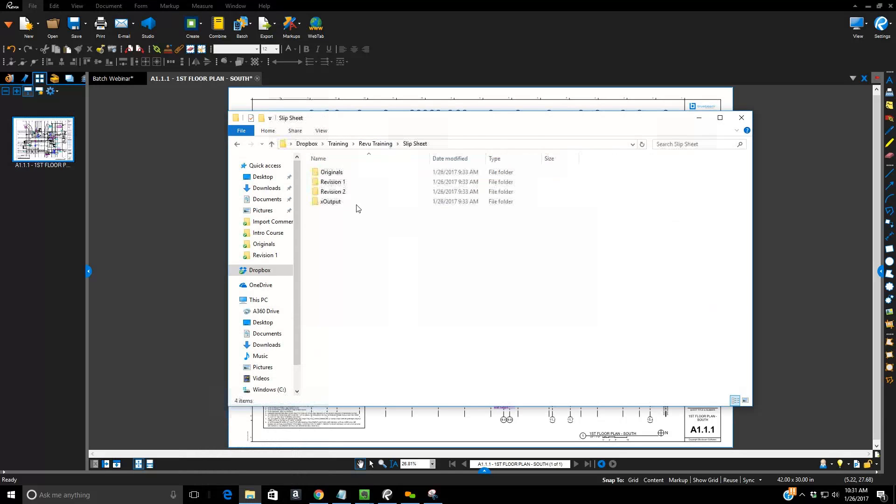
double_click(354, 173)
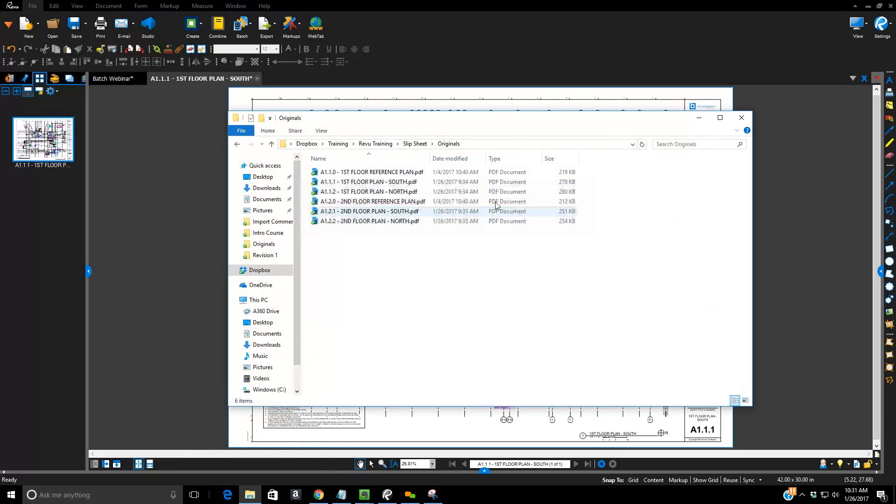
double_click(411, 192)
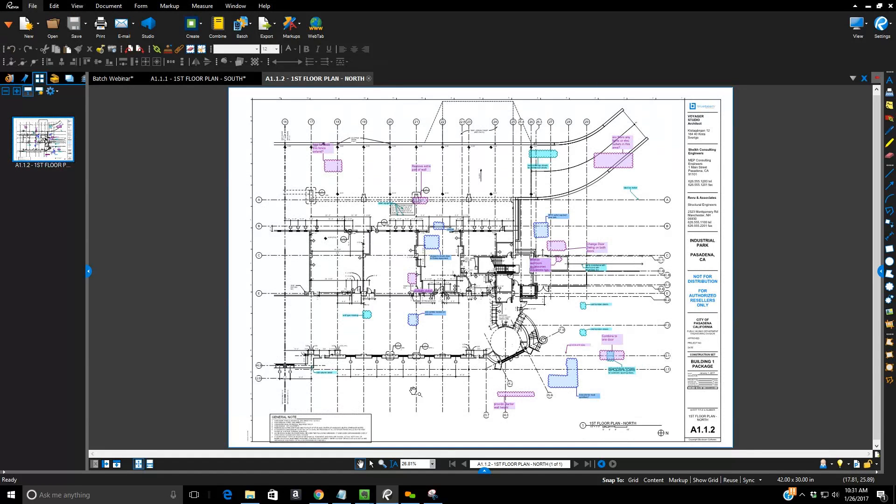
scroll(406, 300, down, 1)
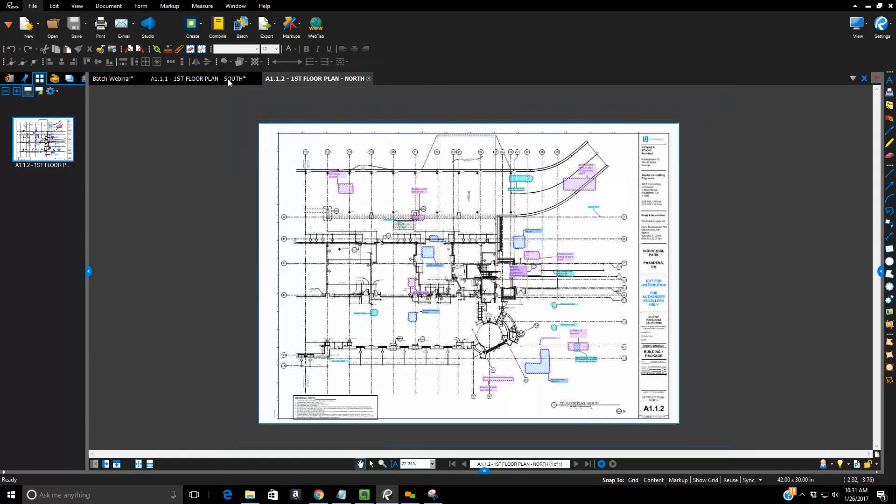
click(228, 79)
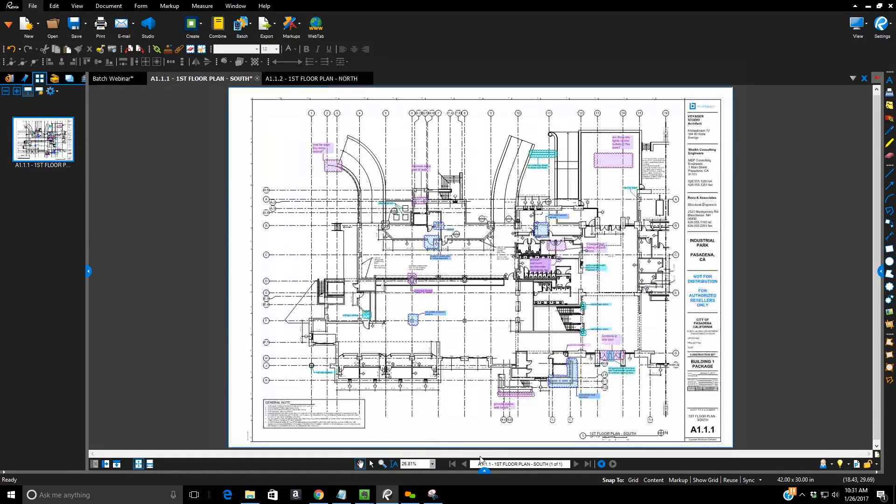
View the marked-up A1.1.2 north plan, check the files in the Originals folder, and return to the A1.1.1 south plan
click(311, 80)
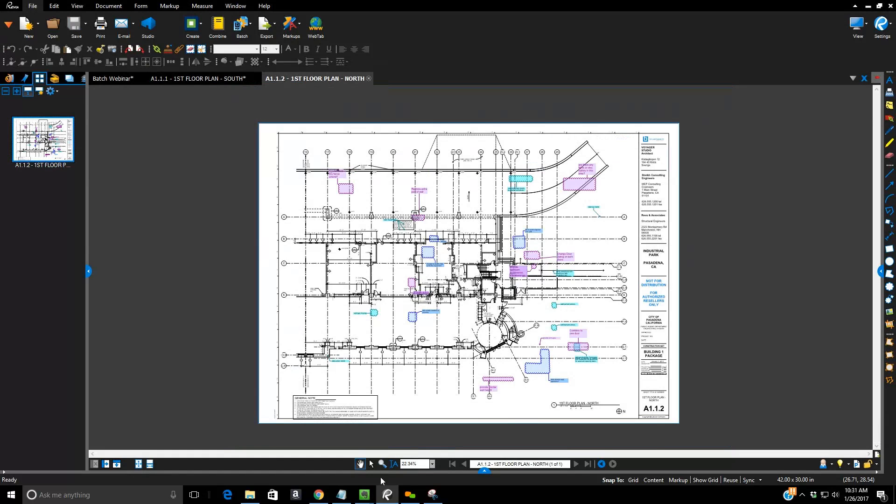
click(248, 495)
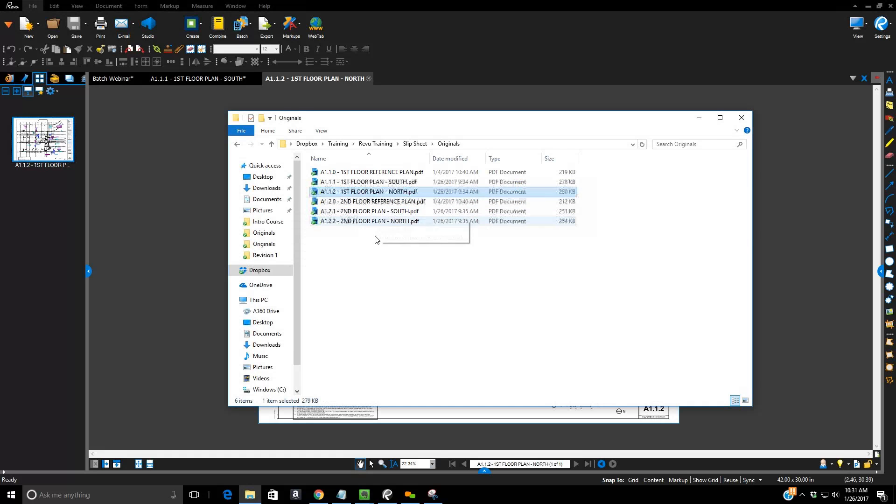
click(383, 173)
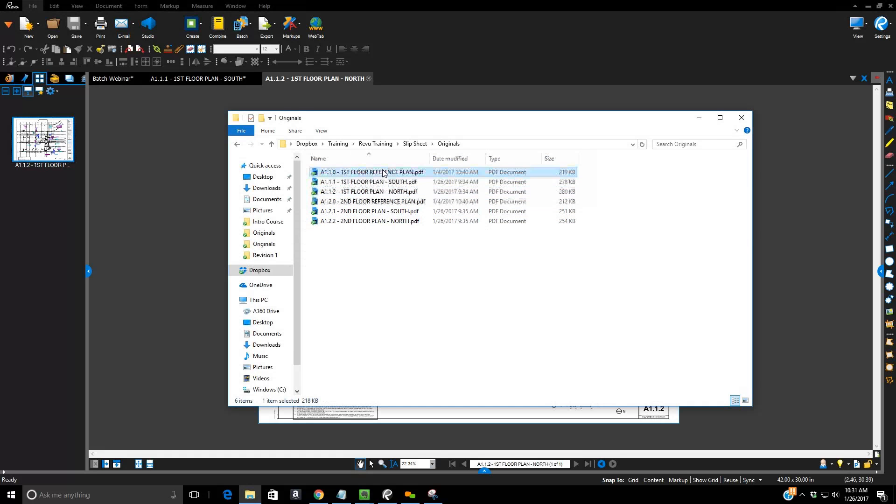
click(224, 80)
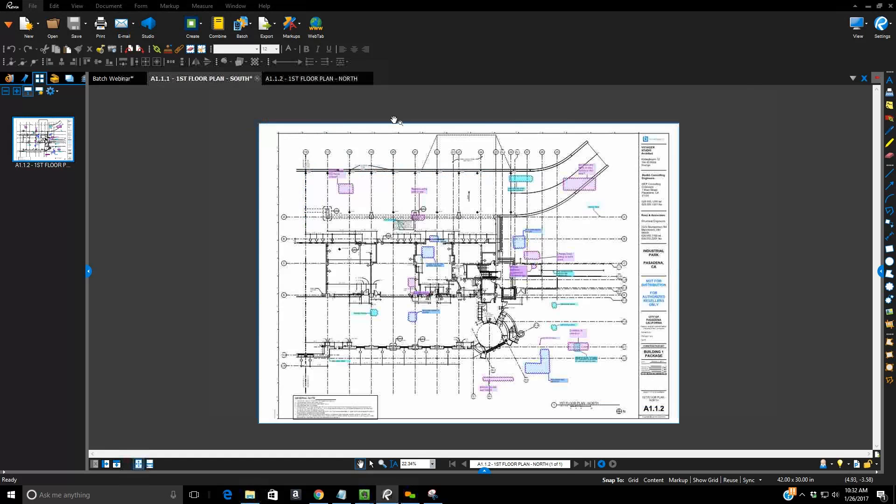
Browse the Revu Training subfolders, checking the files in Import Comments and in the Slip Sheet Originals folder
mouse_move(251, 498)
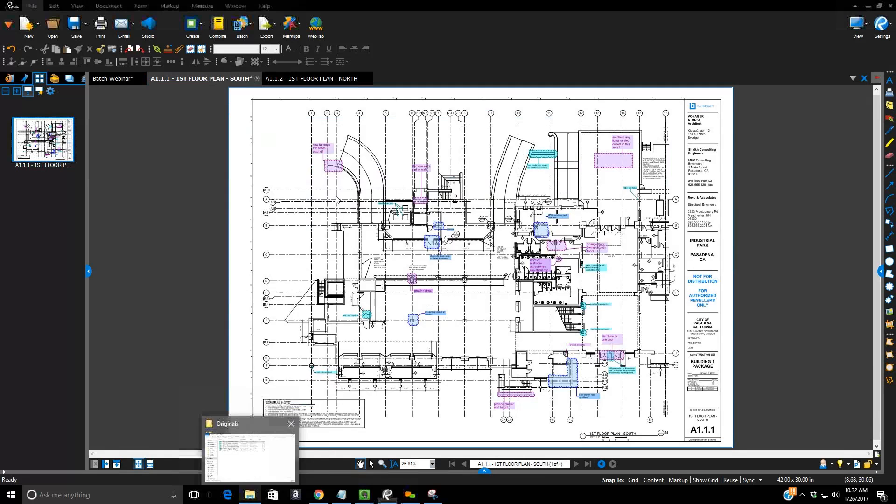
click(254, 471)
click(383, 143)
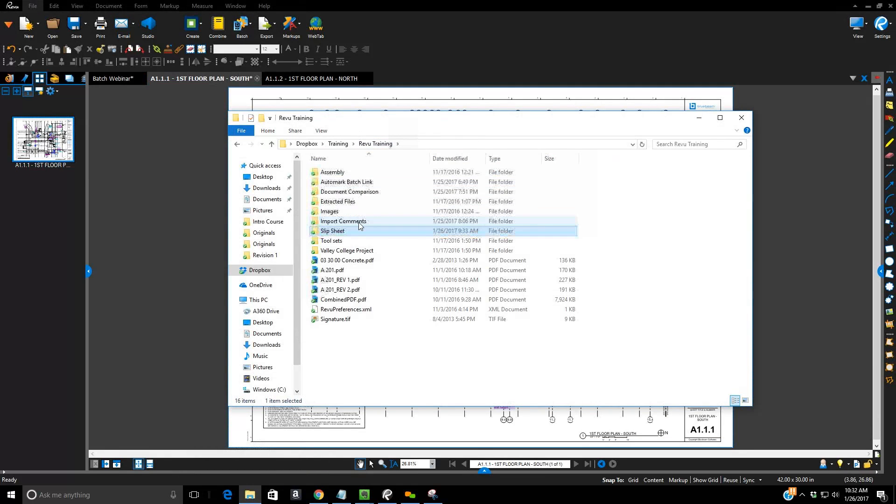
click(359, 221)
double_click(359, 221)
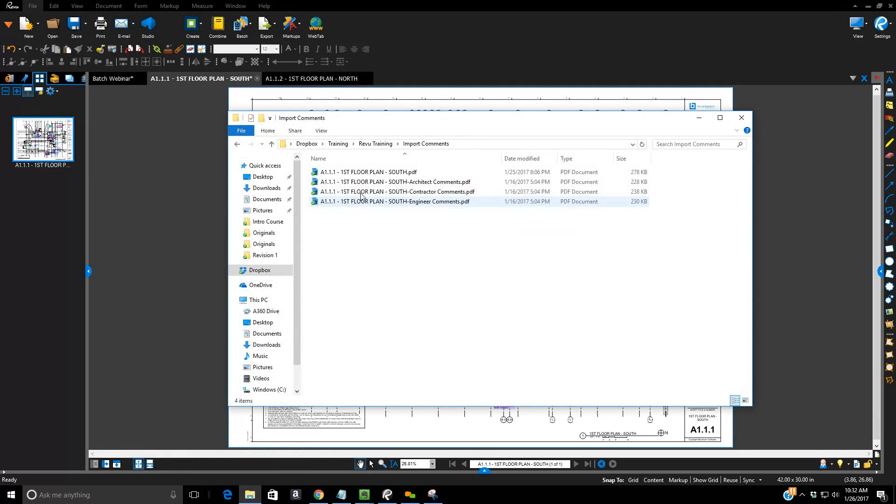
click(366, 145)
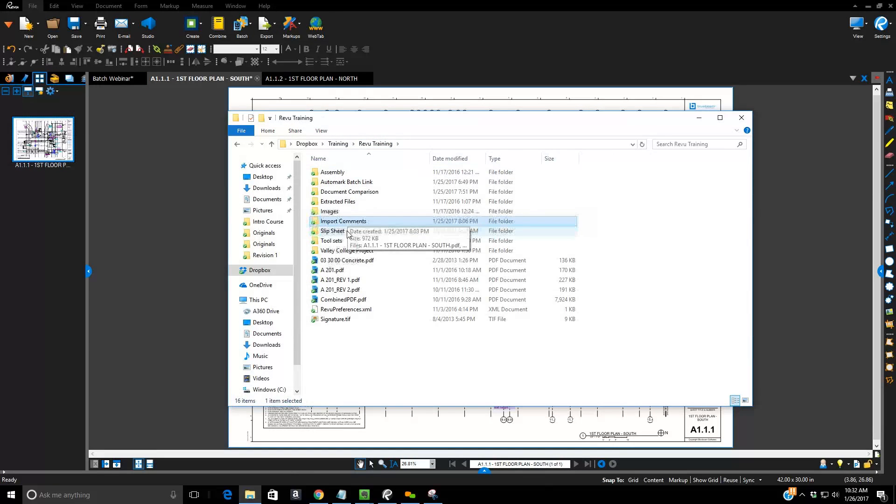
click(348, 232)
double_click(348, 232)
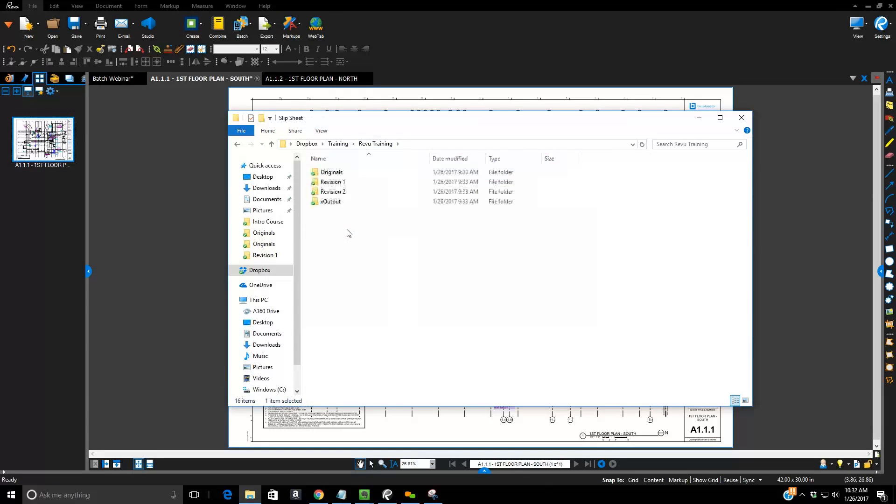
click(345, 173)
double_click(345, 172)
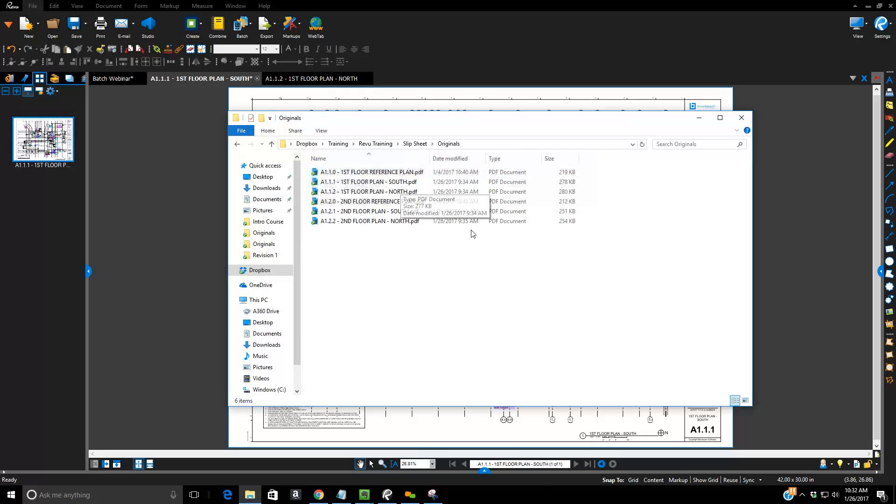
Open the Revision 1 version of the A1.1.2 north plan from the Slip Sheet folder, and switch back to the original north plan
click(414, 144)
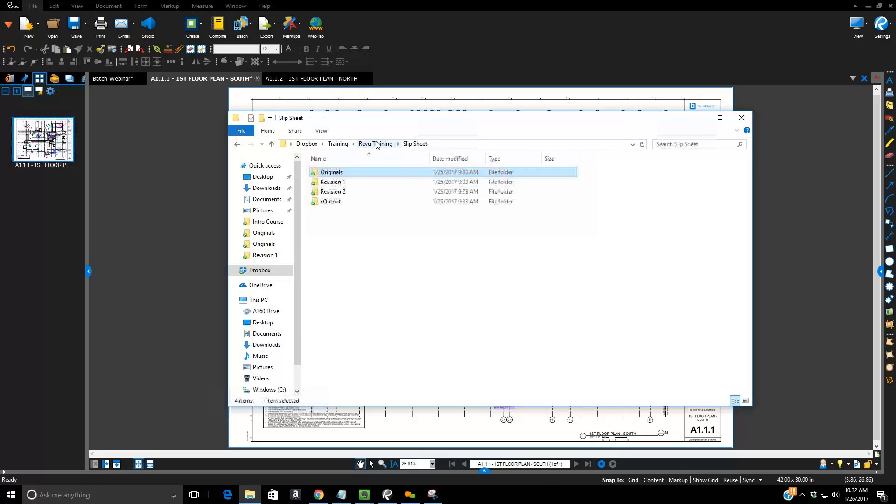
double_click(349, 182)
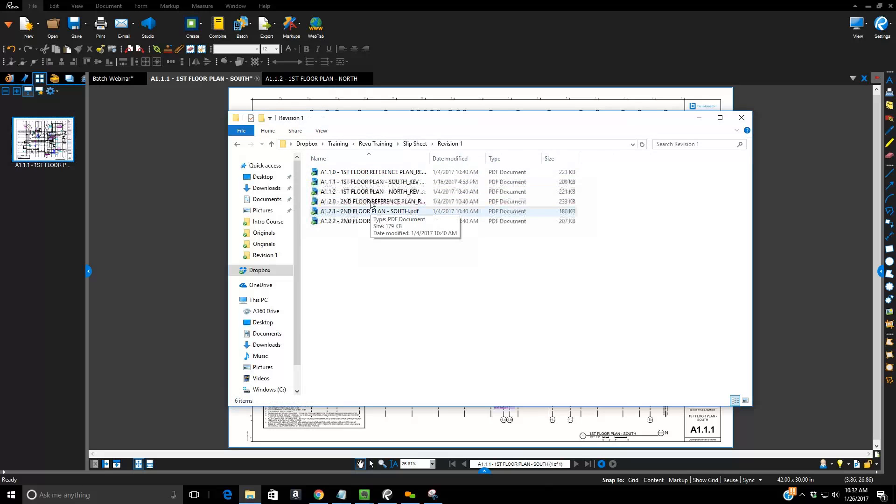
click(376, 192)
double_click(376, 193)
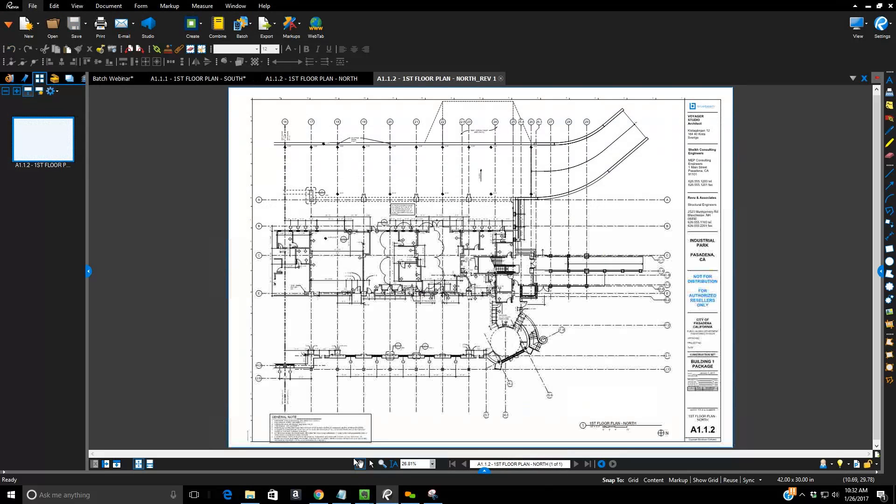
click(329, 81)
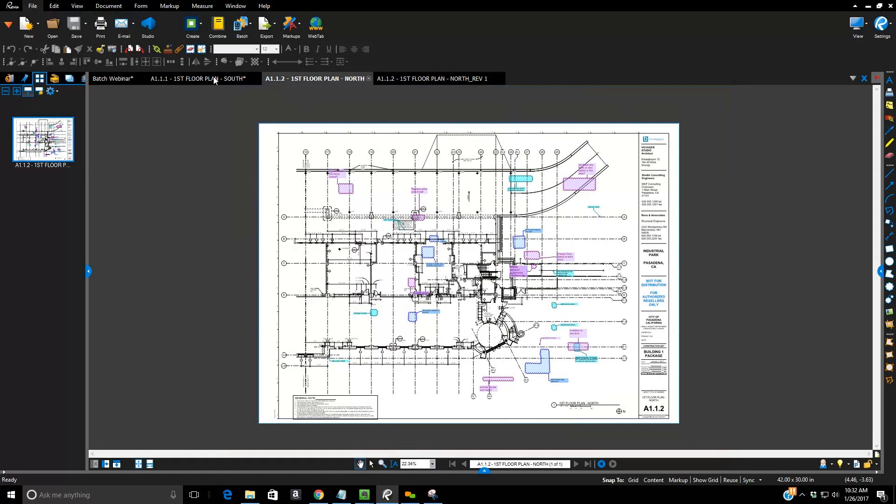
mouse_move(210, 80)
Open CombinedPDF.pdf from the Revu Training folder and examine the sheet index on its title sheet
click(53, 27)
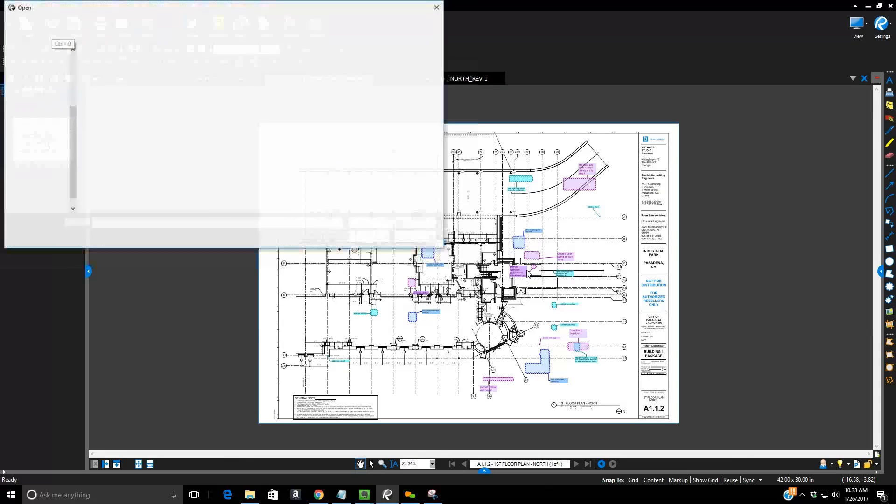
click(192, 22)
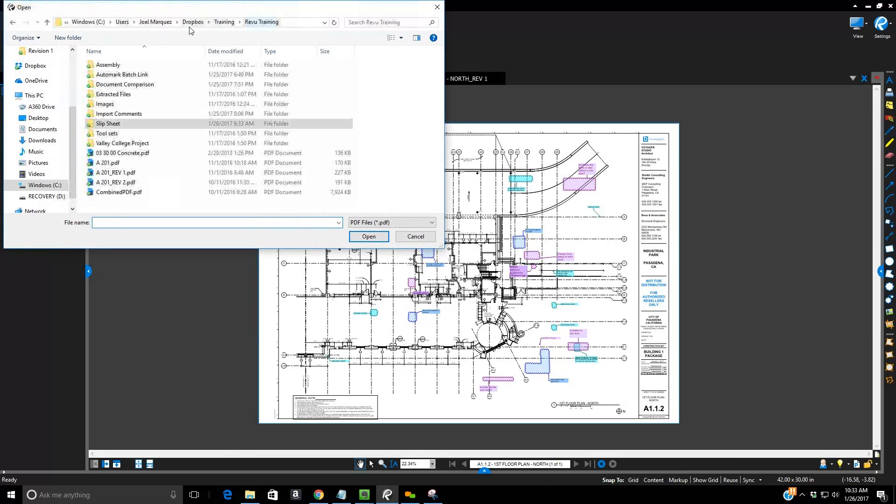
double_click(142, 193)
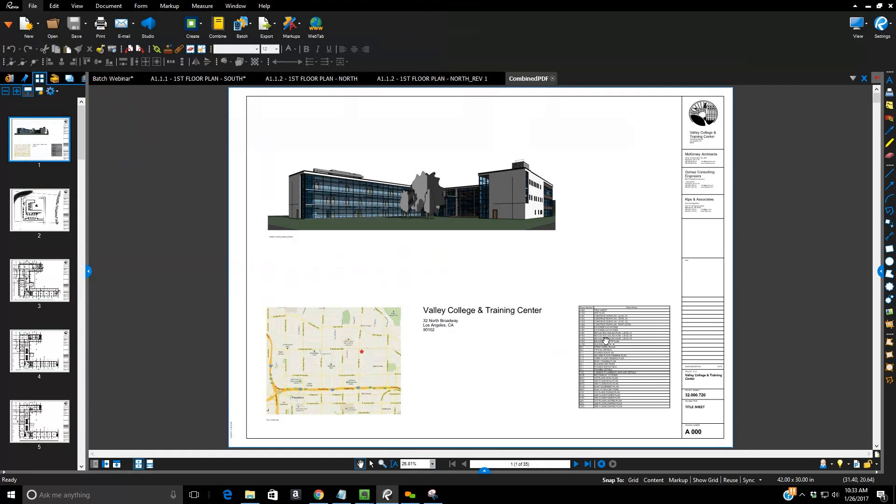
scroll(606, 341, up, 5)
scroll(606, 341, up, 3)
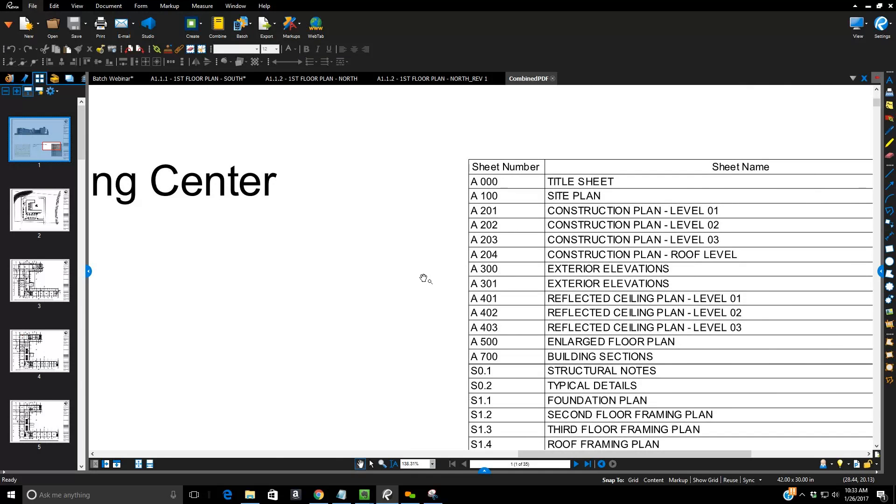
scroll(426, 279, down, 3)
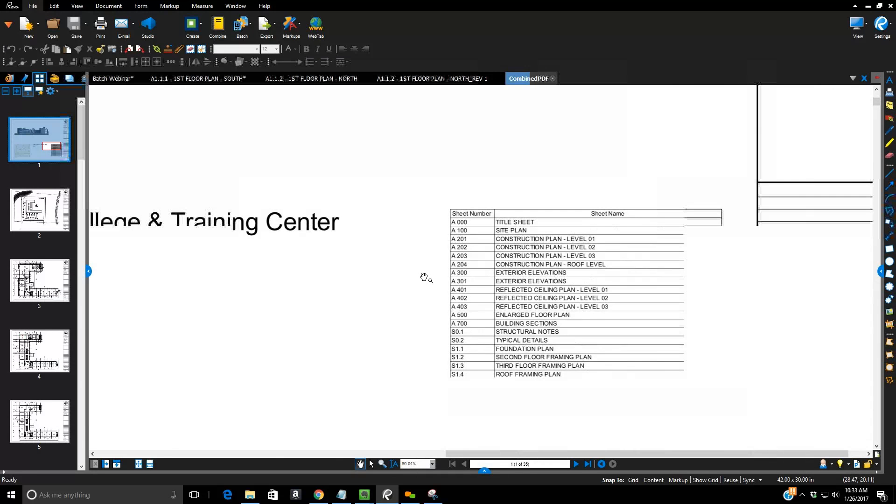
scroll(420, 273, down, 1)
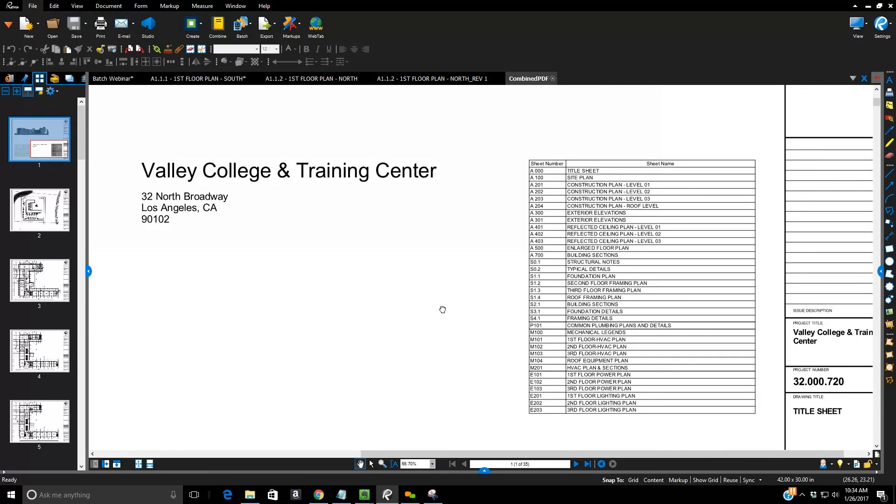
Create page labels for all 35 pages from a page region around the drawing number in the title block, and check the thumbnail labels
drag(442, 309, 338, 222)
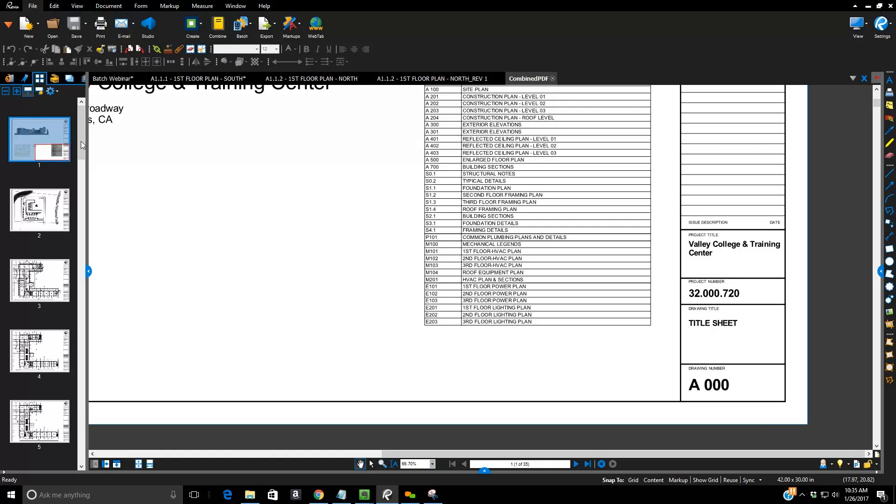
click(40, 92)
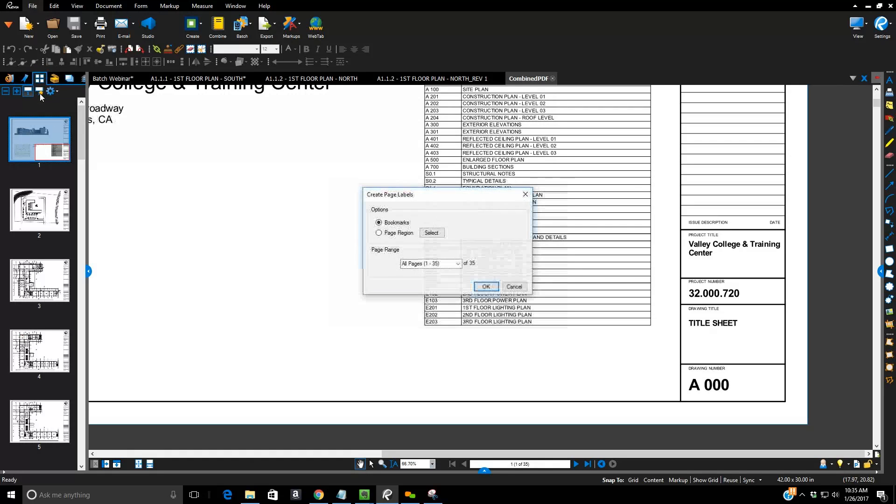
click(379, 233)
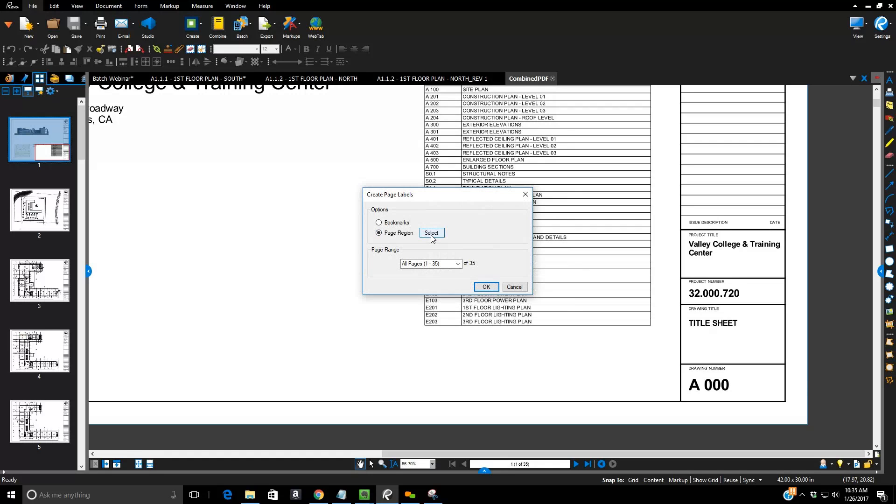
click(432, 238)
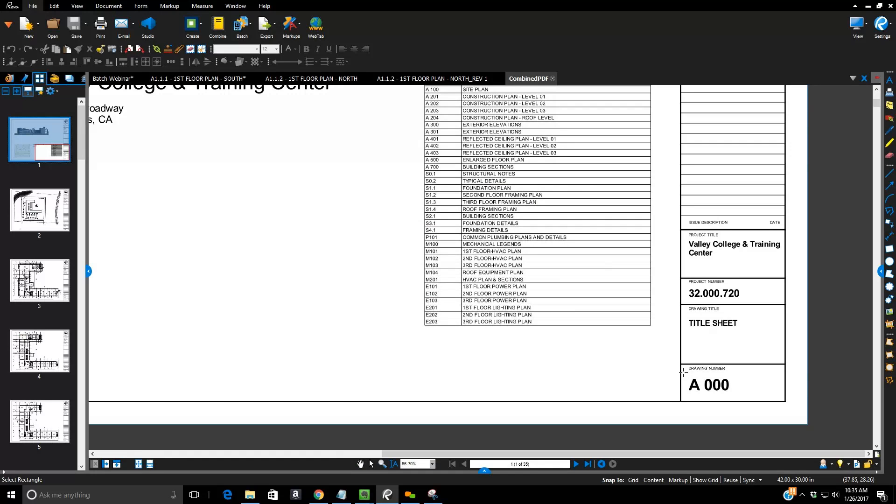
mouse_move(683, 372)
mouse_down()
mouse_move(705, 400)
mouse_move(782, 400)
mouse_up()
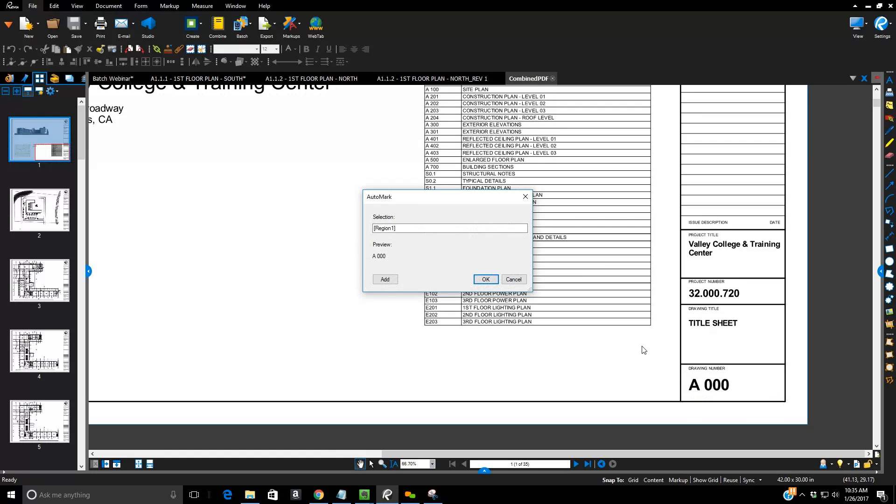
click(486, 279)
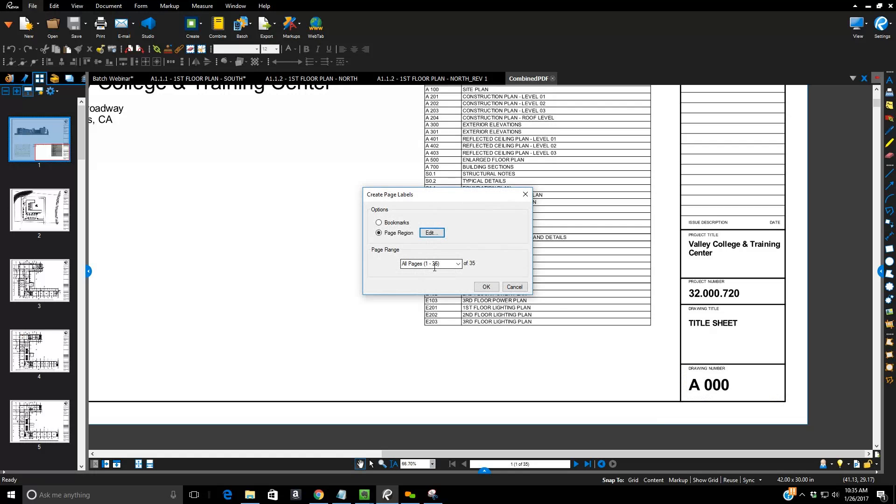
click(486, 288)
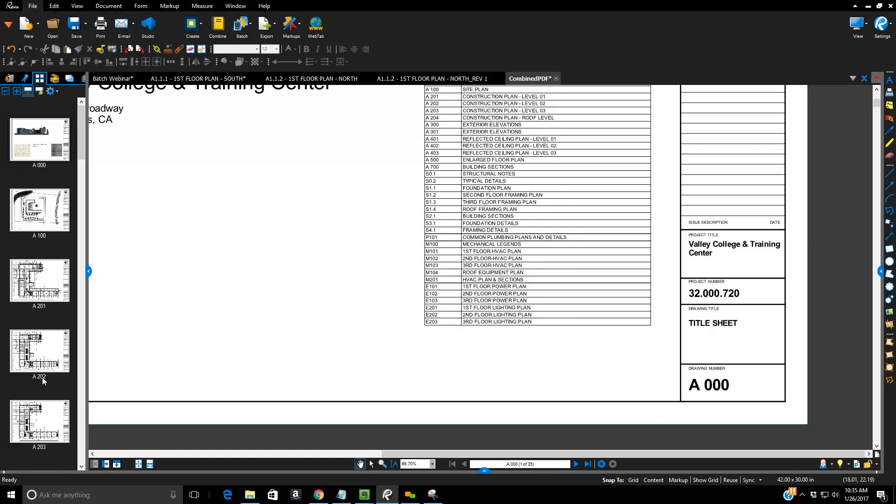
scroll(58, 318, down, 3)
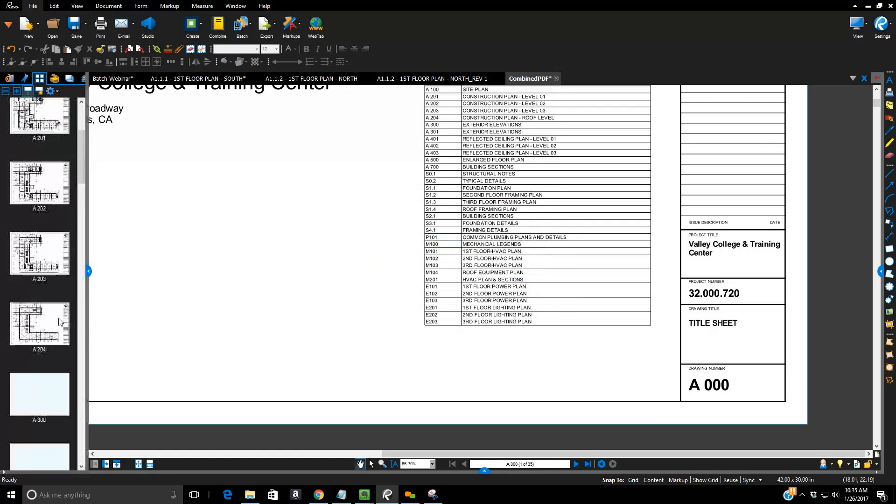
scroll(52, 346, up, 3)
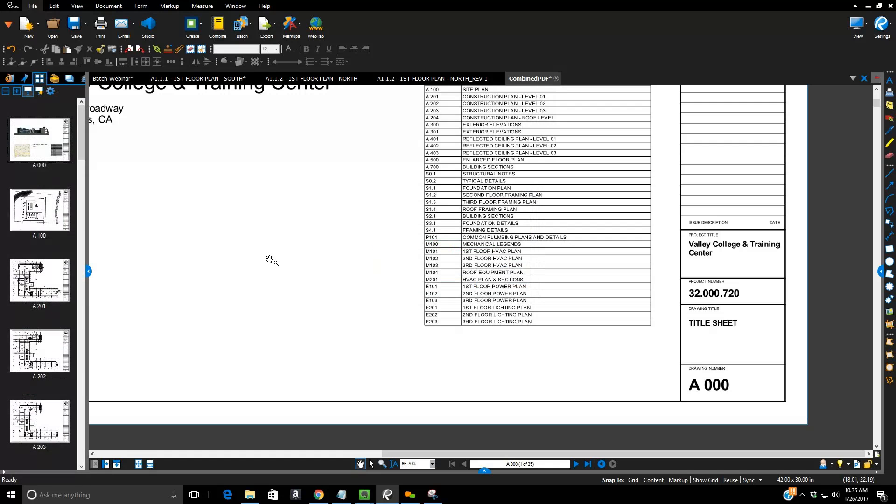
Hyperlink the A 202 sheet number in the title sheet's index to page 4 of CombinedPDF.pdf
drag(284, 242, 389, 344)
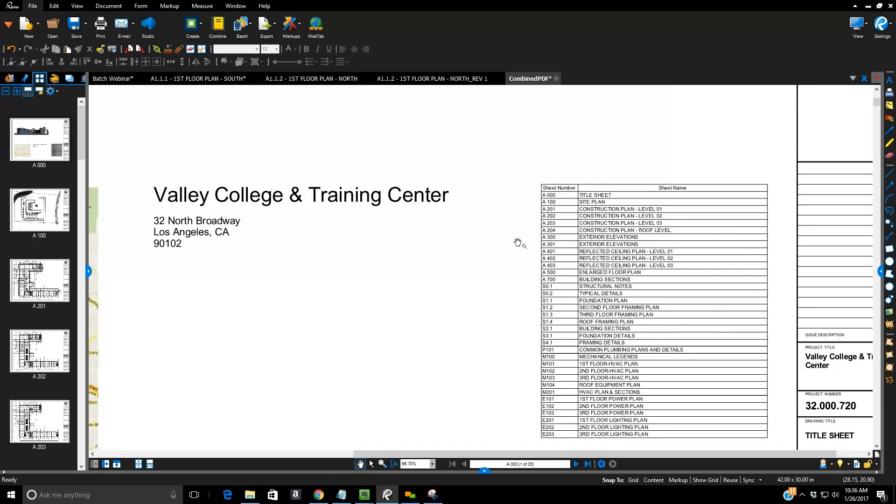
scroll(518, 243, up, 1)
drag(520, 233, 348, 189)
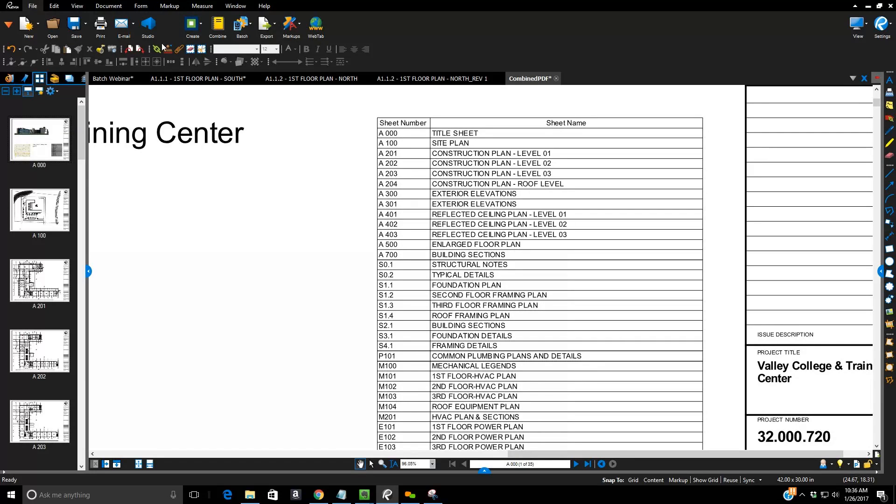
click(171, 7)
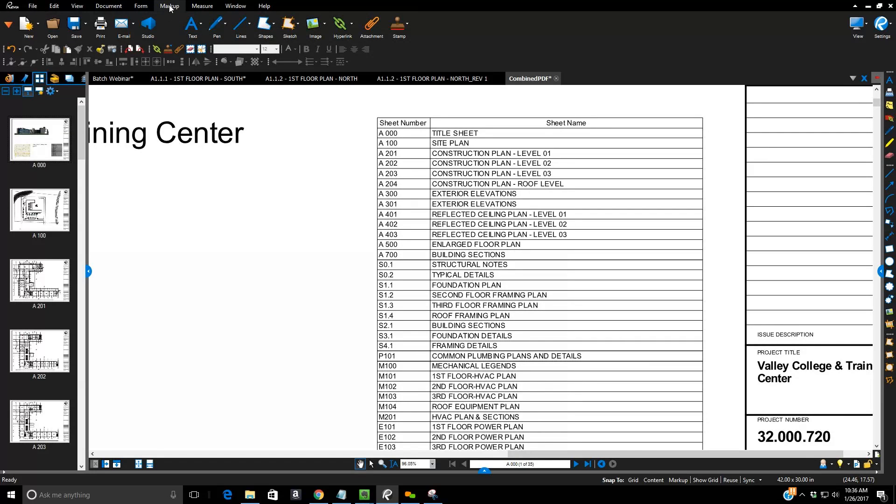
click(342, 27)
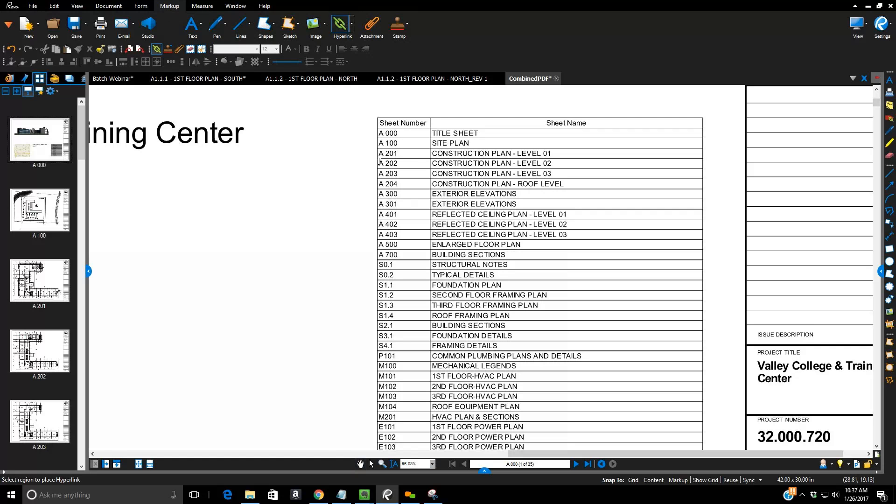
drag(400, 162, 527, 161)
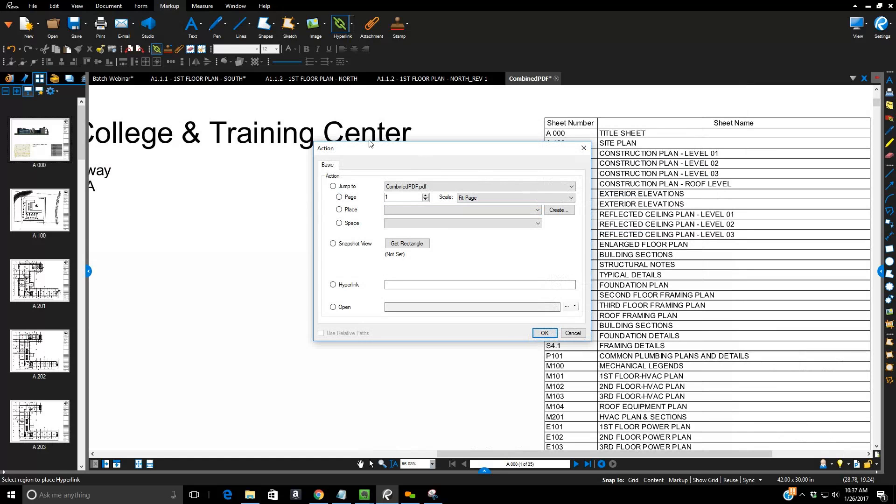
drag(369, 143, 309, 131)
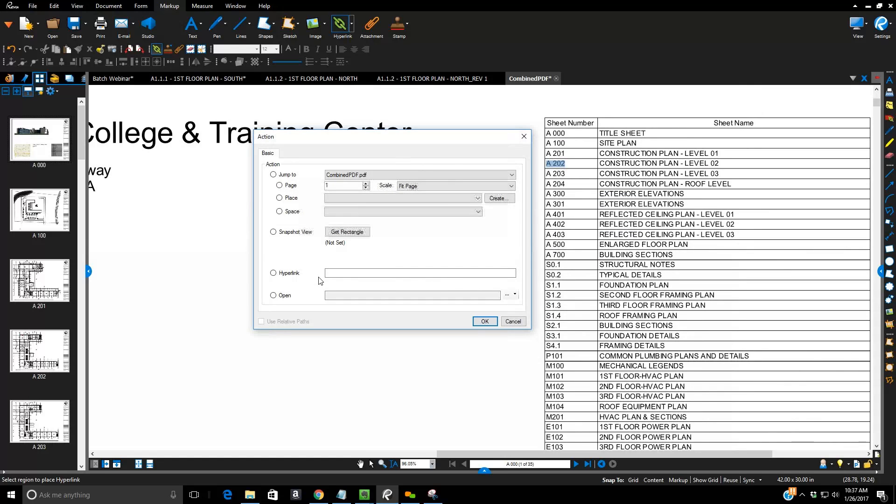
click(279, 186)
double_click(323, 183)
click(491, 321)
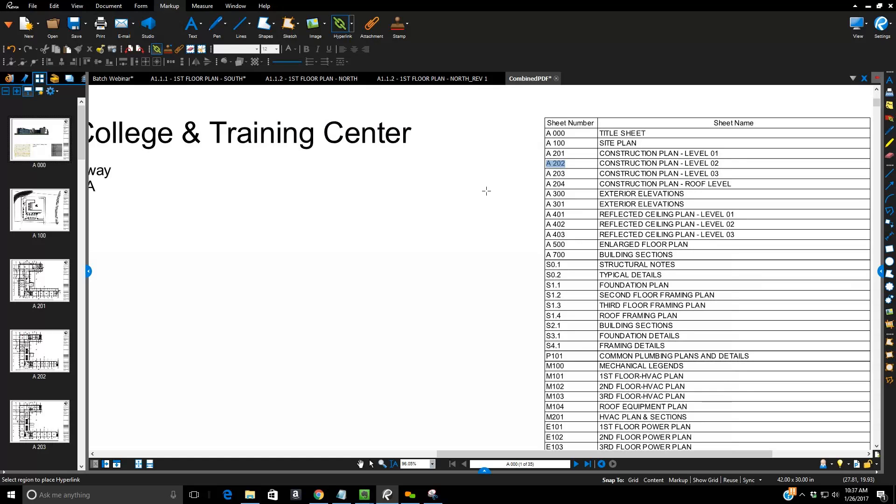
key(Escape)
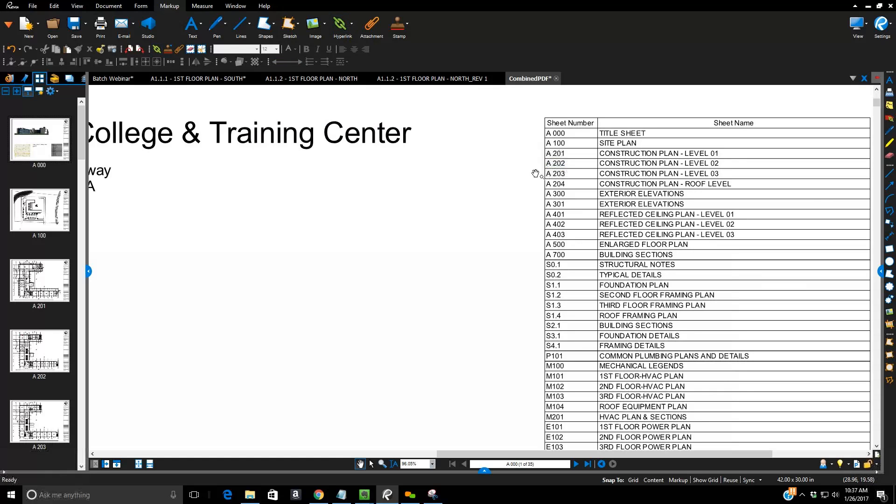
Follow the A 202 link, examine the elevation callouts on the Level 02 plan, and return to the sheet index on A 000
click(558, 164)
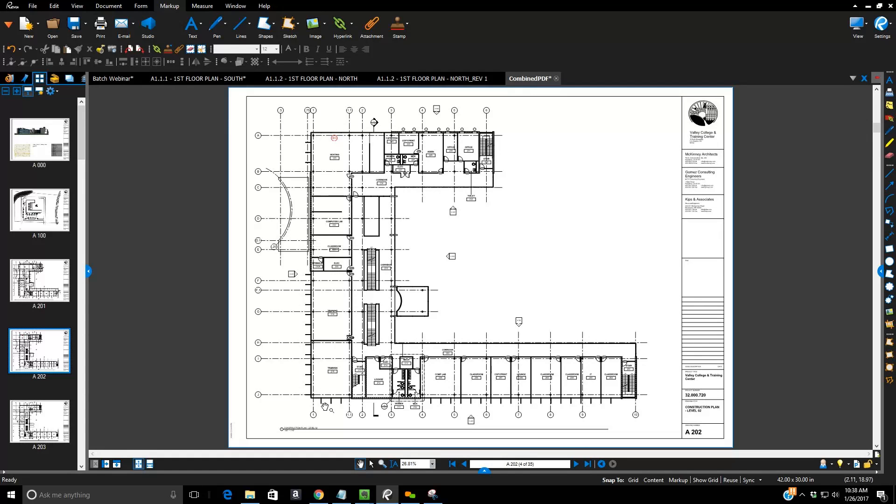
scroll(451, 256, up, 1)
scroll(451, 256, up, 5)
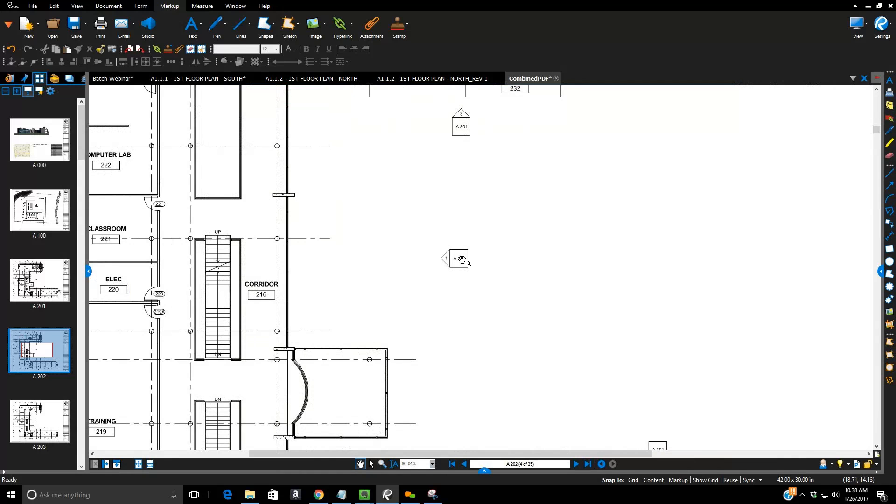
scroll(460, 264, up, 1)
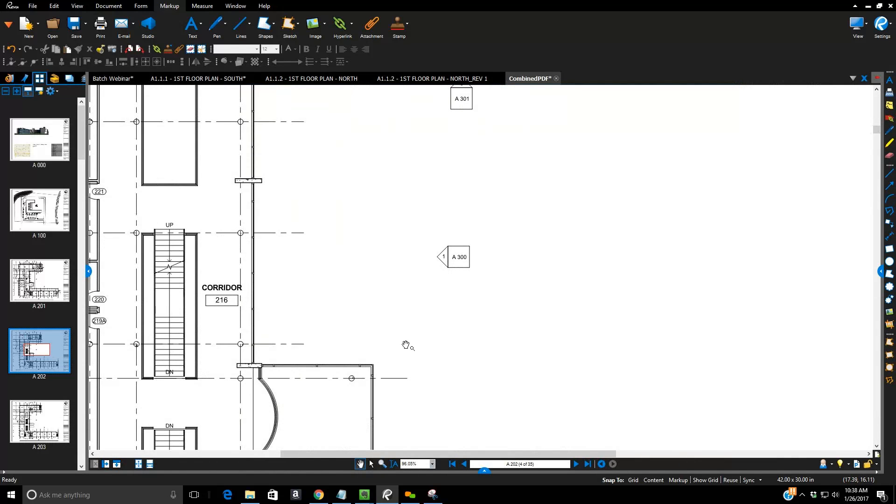
scroll(405, 345, down, 4)
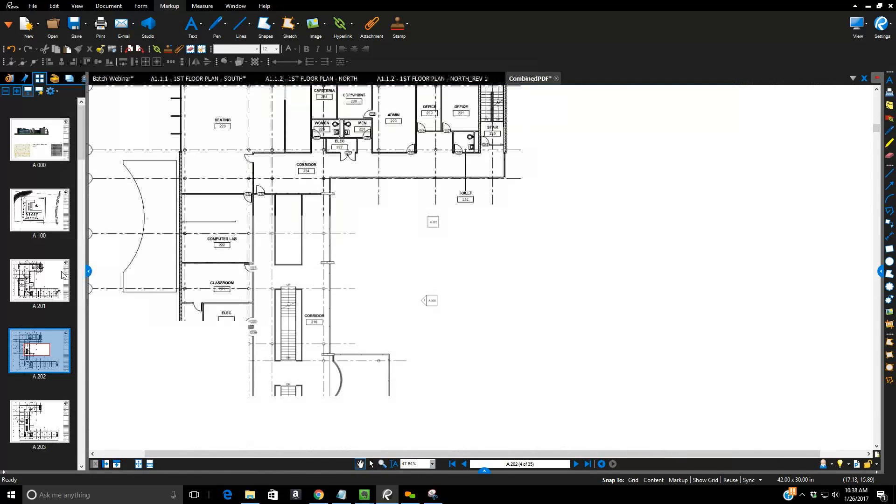
click(35, 151)
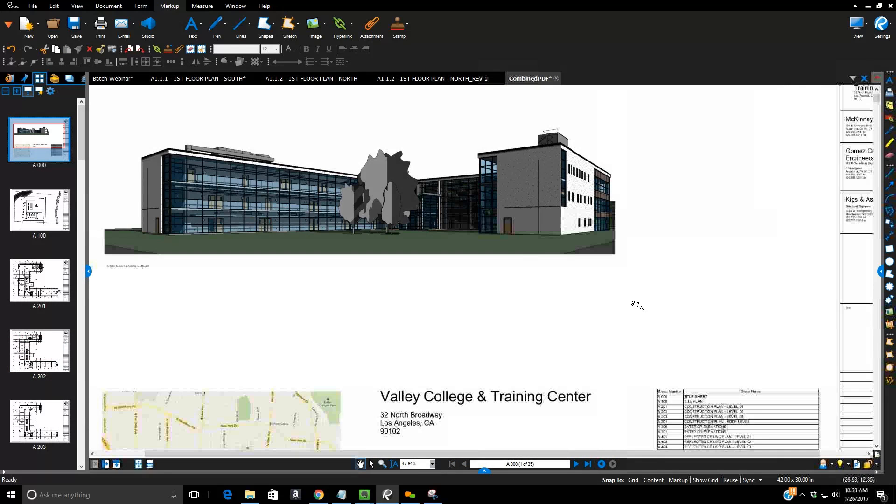
drag(673, 194, 656, 143)
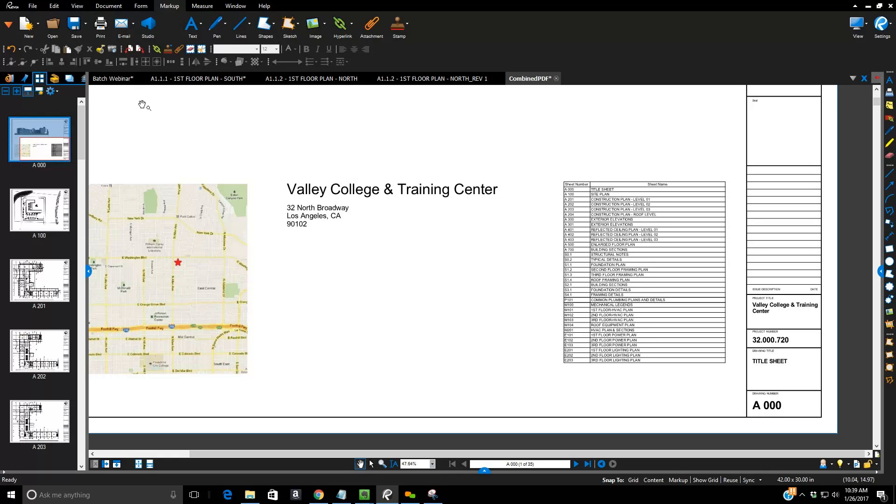
Start a new batch link with CombinedPDF.pdf from the Revu Training folder as the file to link
click(34, 6)
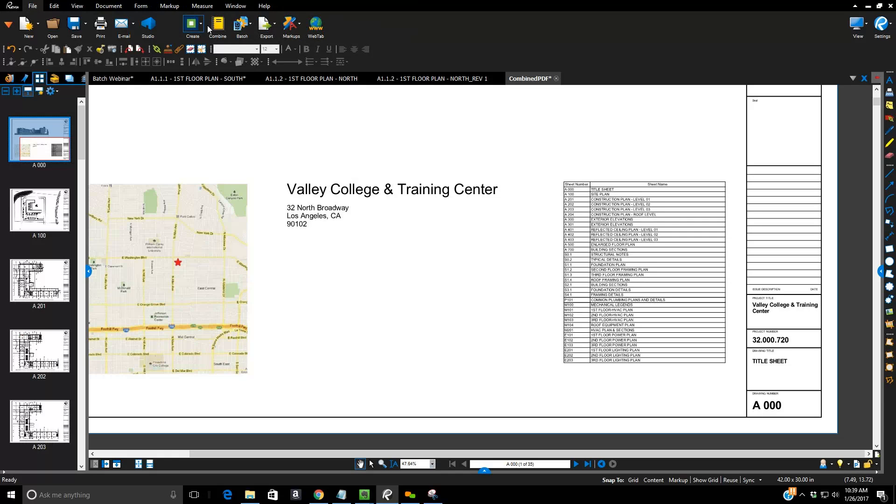
click(242, 28)
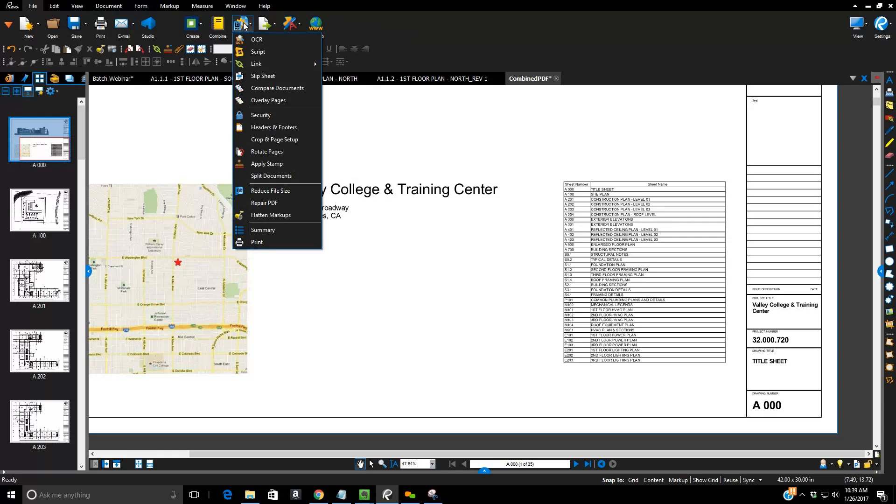
mouse_move(262, 63)
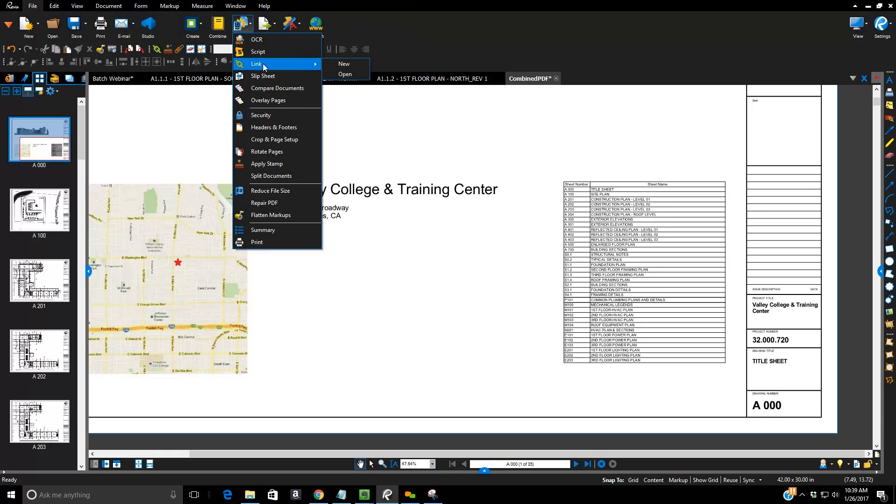
click(334, 66)
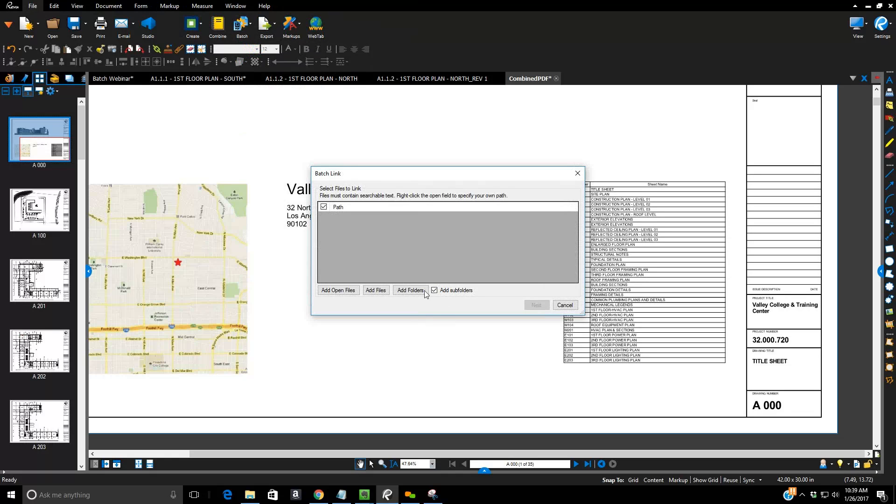
click(376, 291)
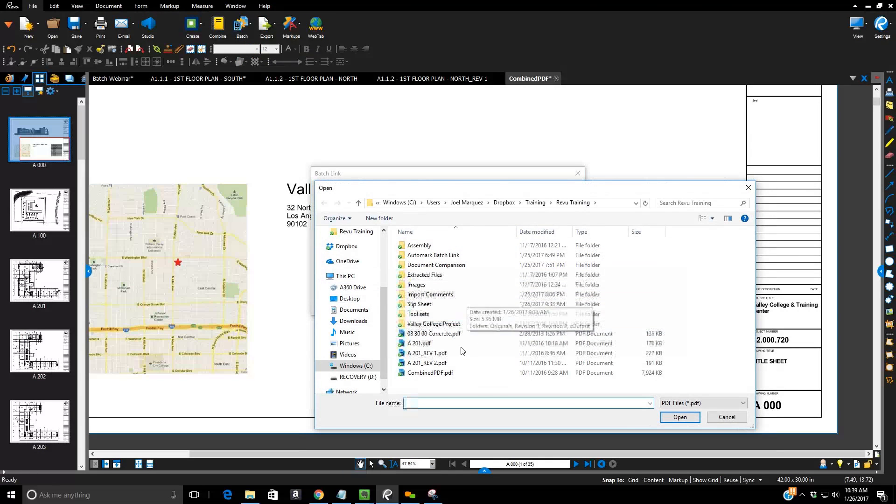
click(438, 374)
double_click(439, 373)
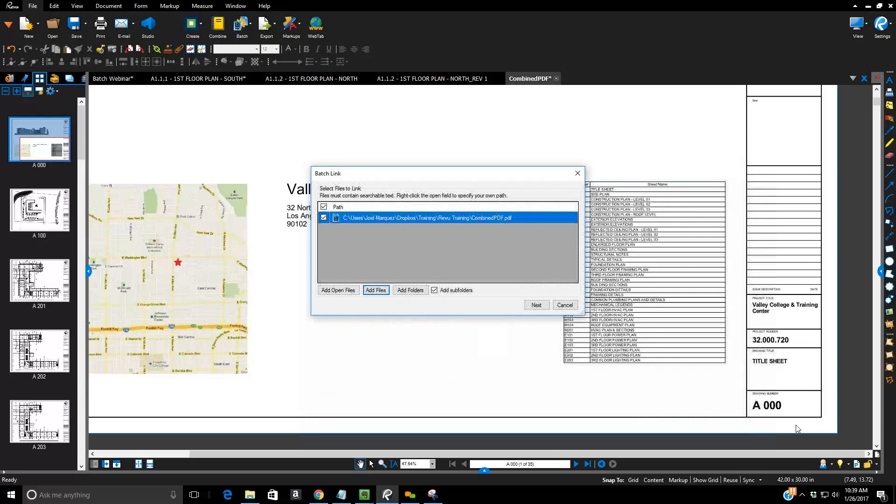
click(536, 306)
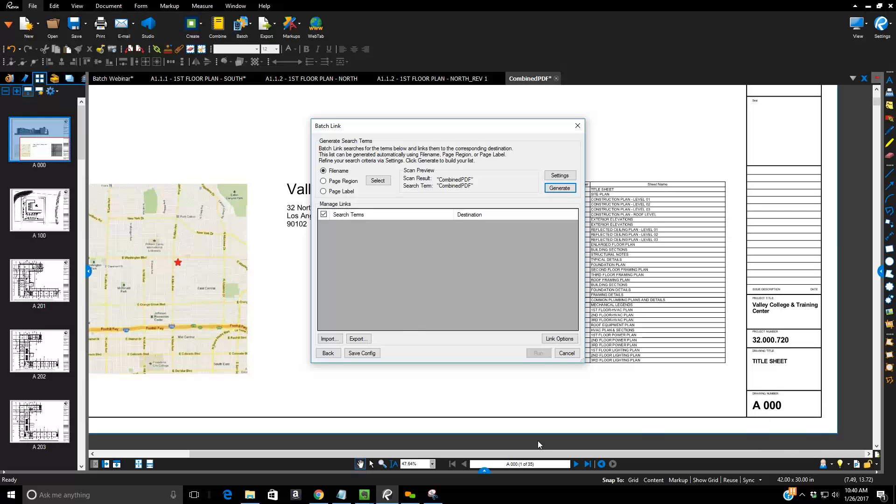
Generate the search terms from the page labels, review the list of destinations, run the batch link and close its summary
click(329, 192)
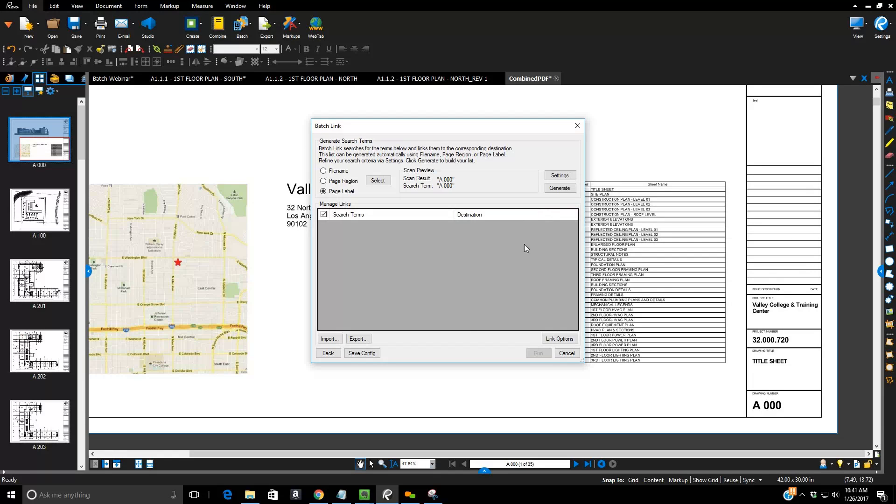
click(558, 188)
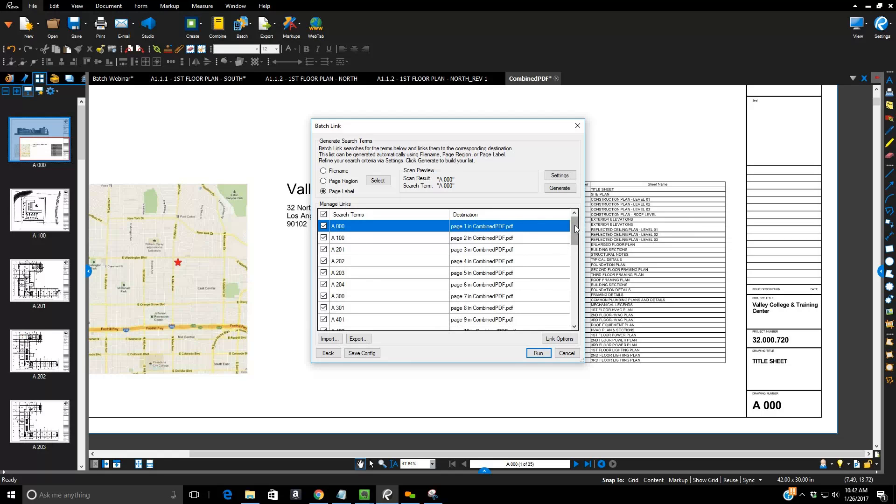
drag(575, 225, 570, 320)
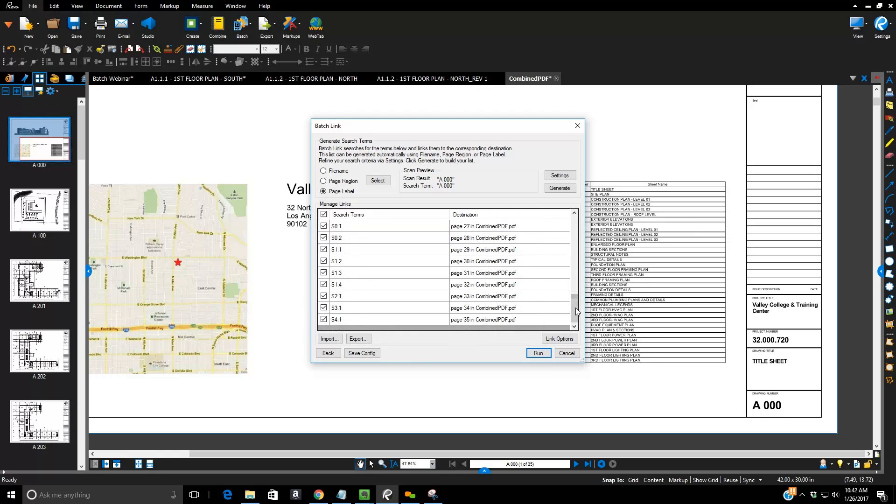
drag(575, 309, 587, 211)
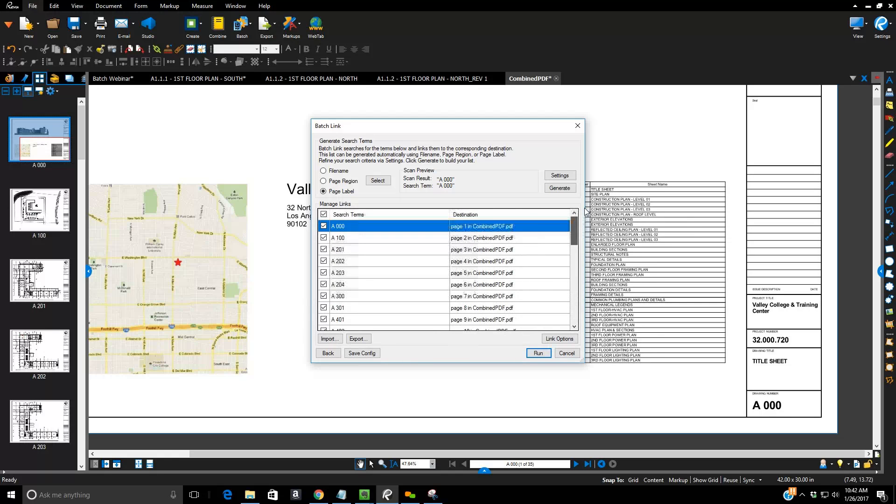
click(539, 355)
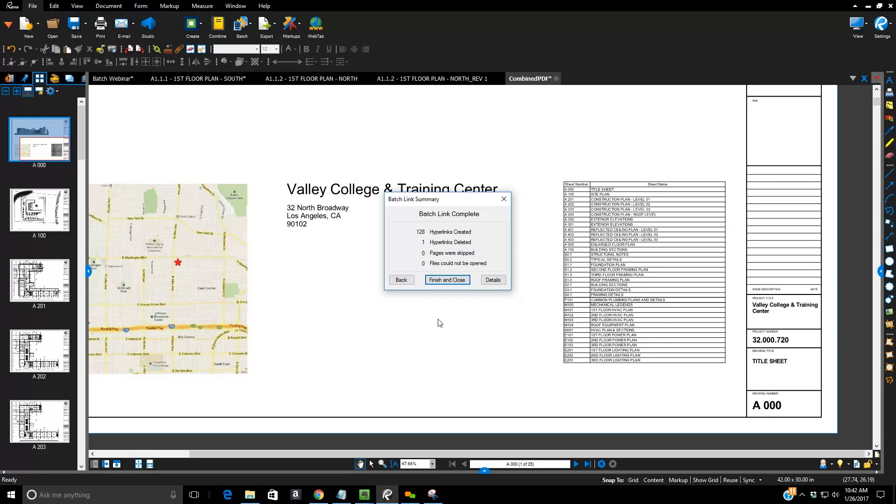
click(439, 281)
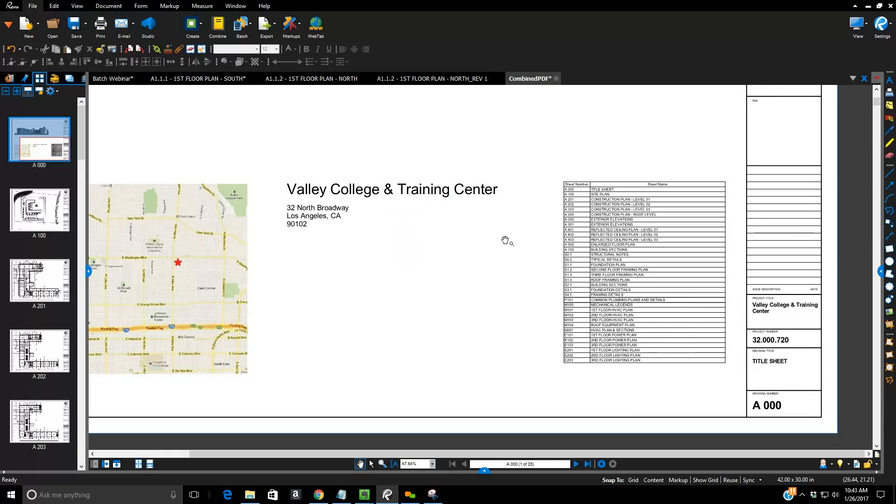
Test the batch links by following the A 201 entry in the sheet index
scroll(556, 229, up, 3)
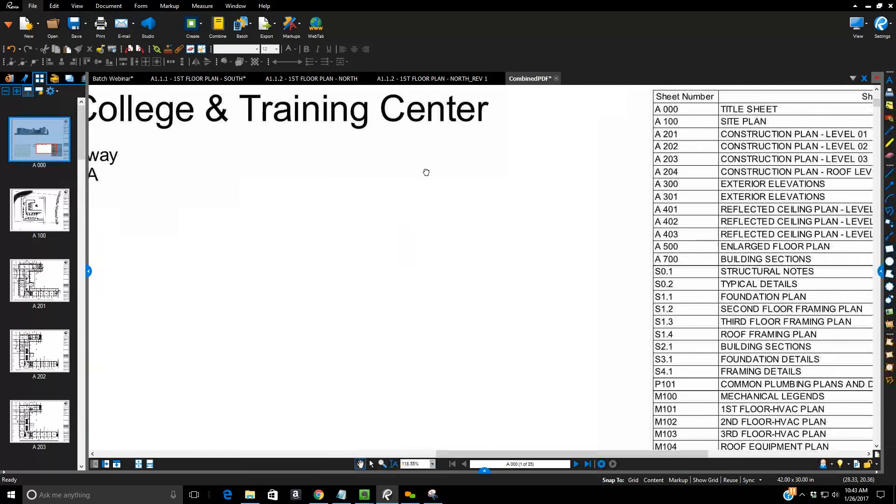
scroll(374, 206, up, 2)
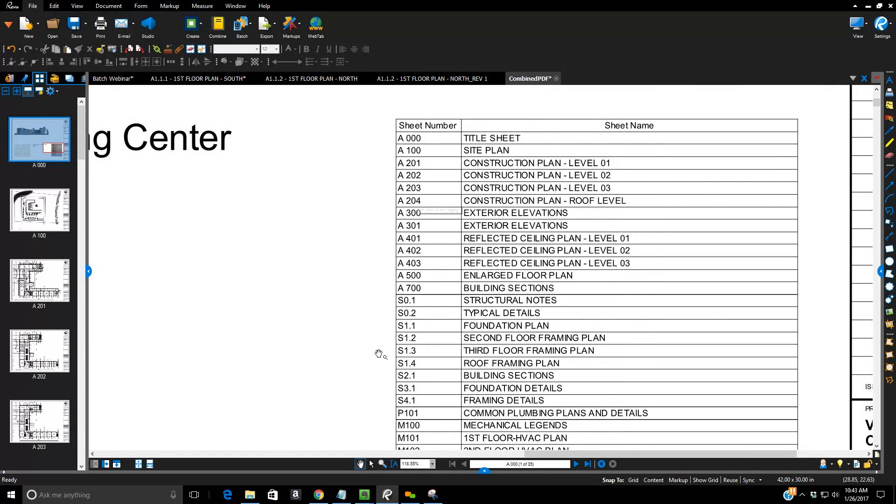
click(415, 167)
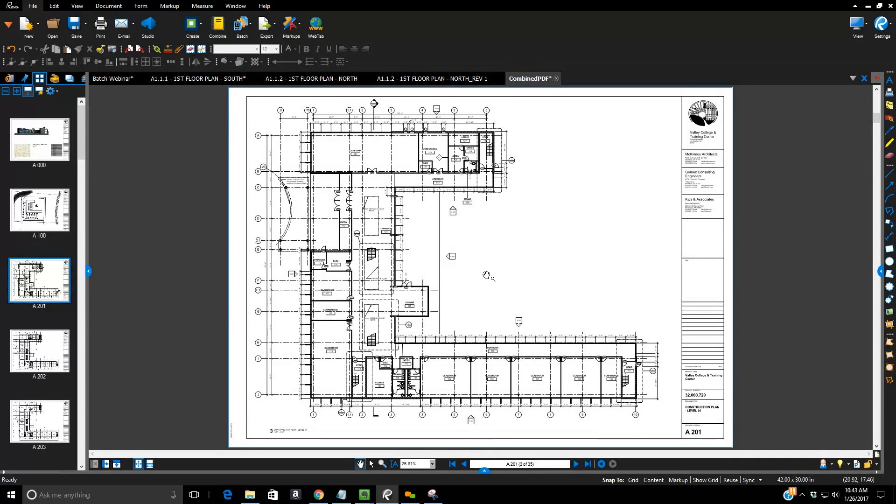
Follow the A 500 detail callout beside Stair 130 on the Level 01 plan, and return to the previous view
scroll(487, 278, up, 3)
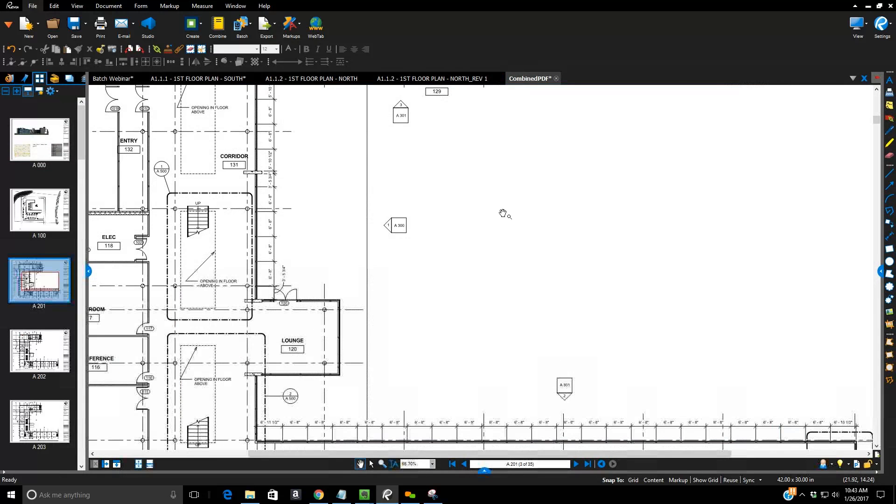
drag(389, 349, 350, 418)
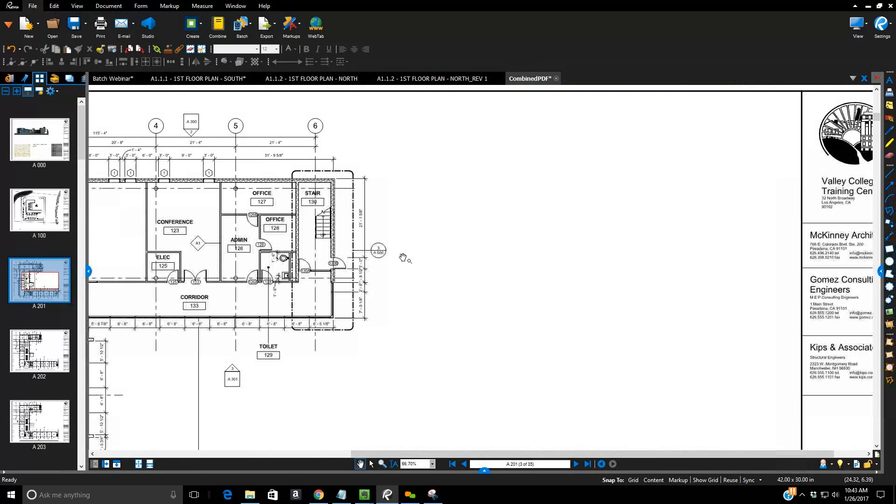
drag(407, 272, 496, 211)
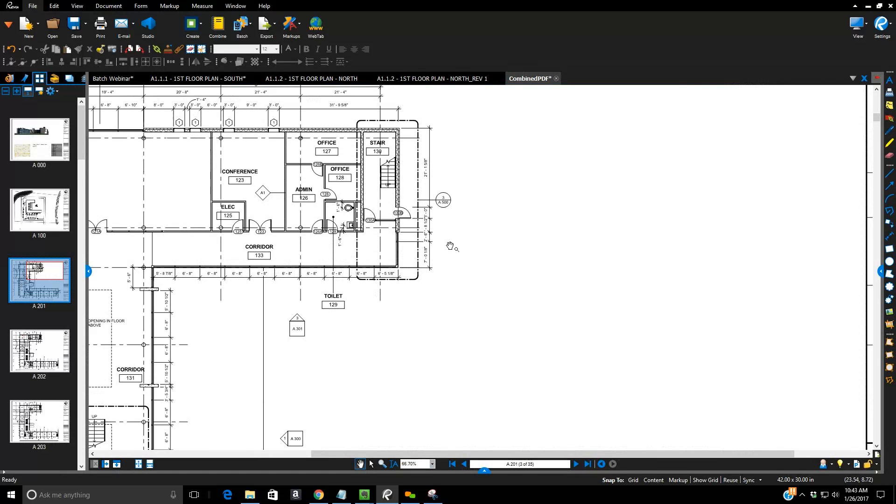
click(440, 208)
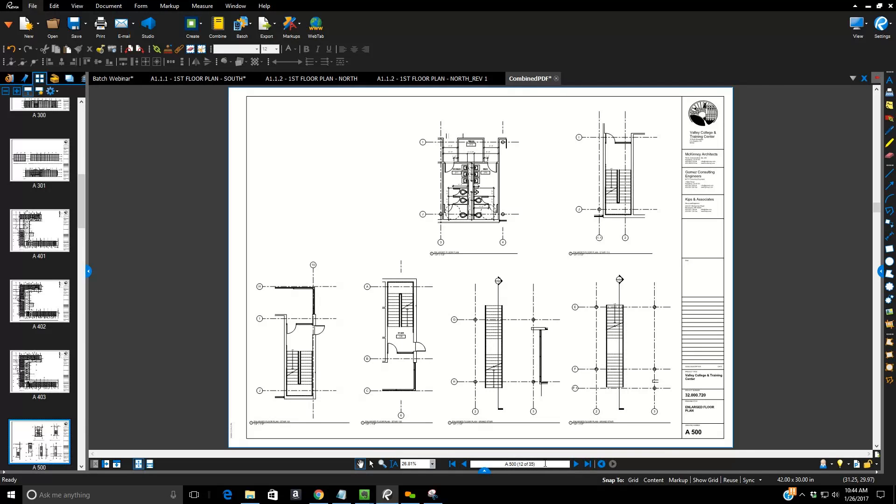
click(601, 465)
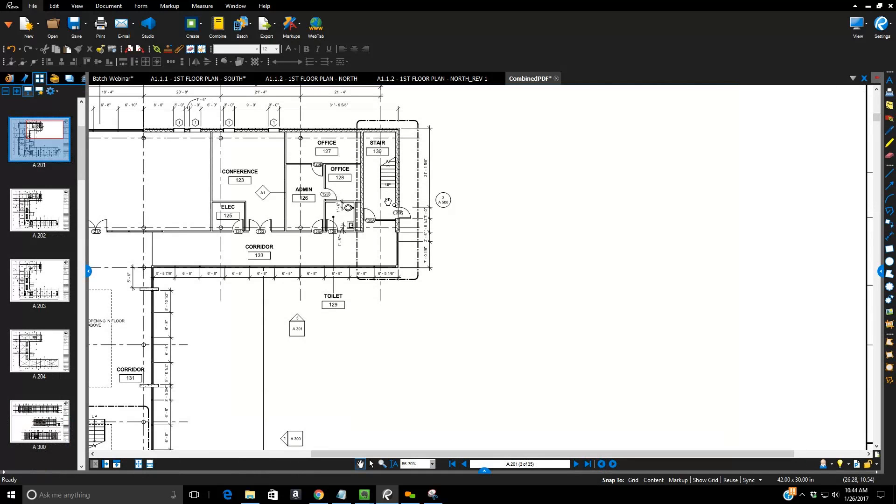